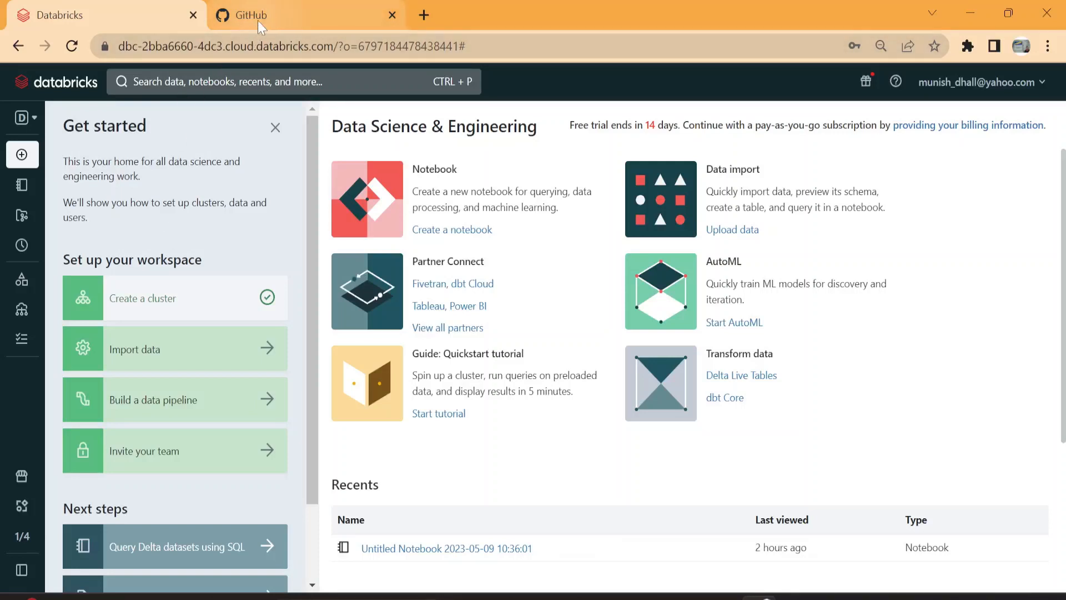
pyautogui.moveTo(259, 22)
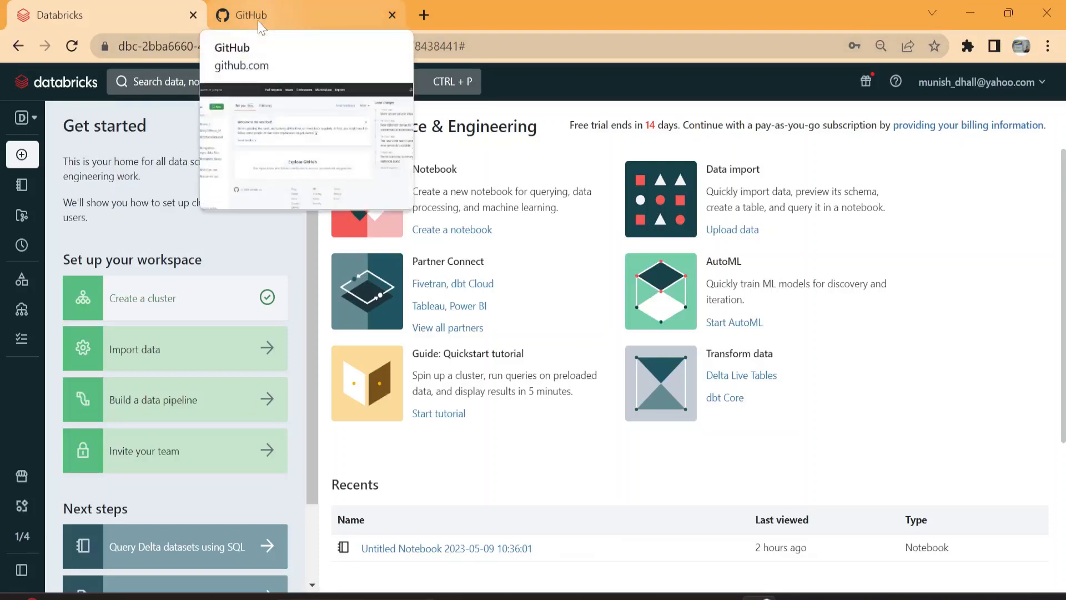
pyautogui.click(287, 25)
pyautogui.click(143, 26)
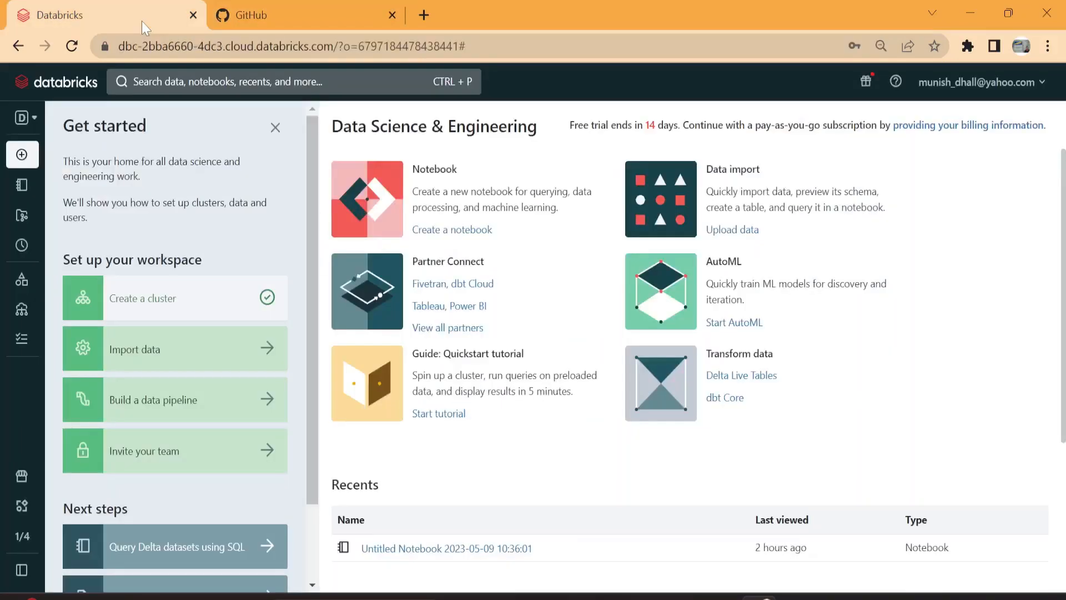
pyautogui.click(249, 16)
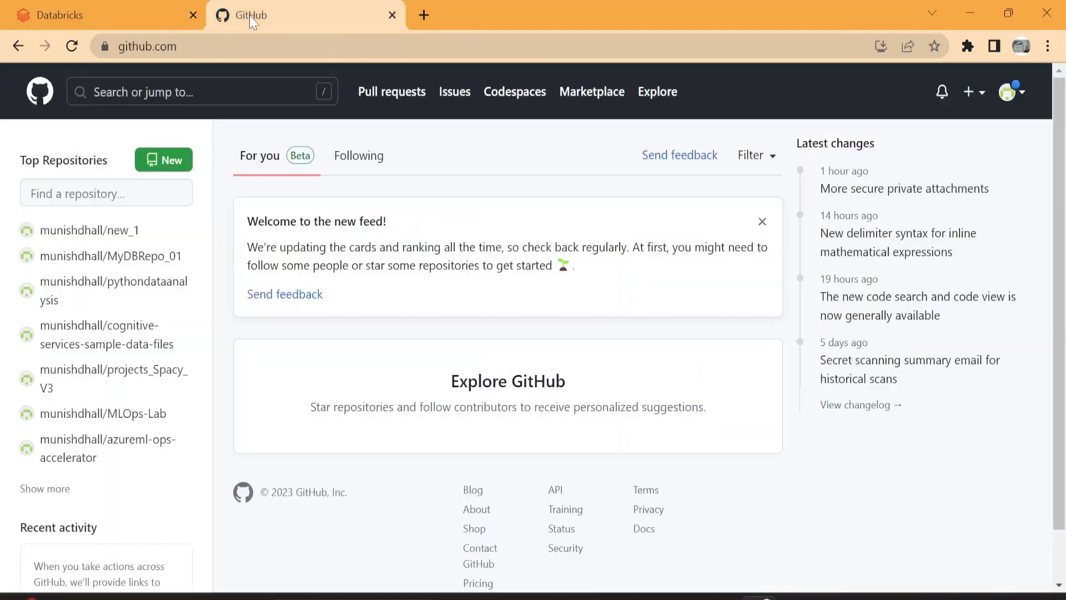
pyautogui.click(127, 15)
pyautogui.moveTo(20, 189)
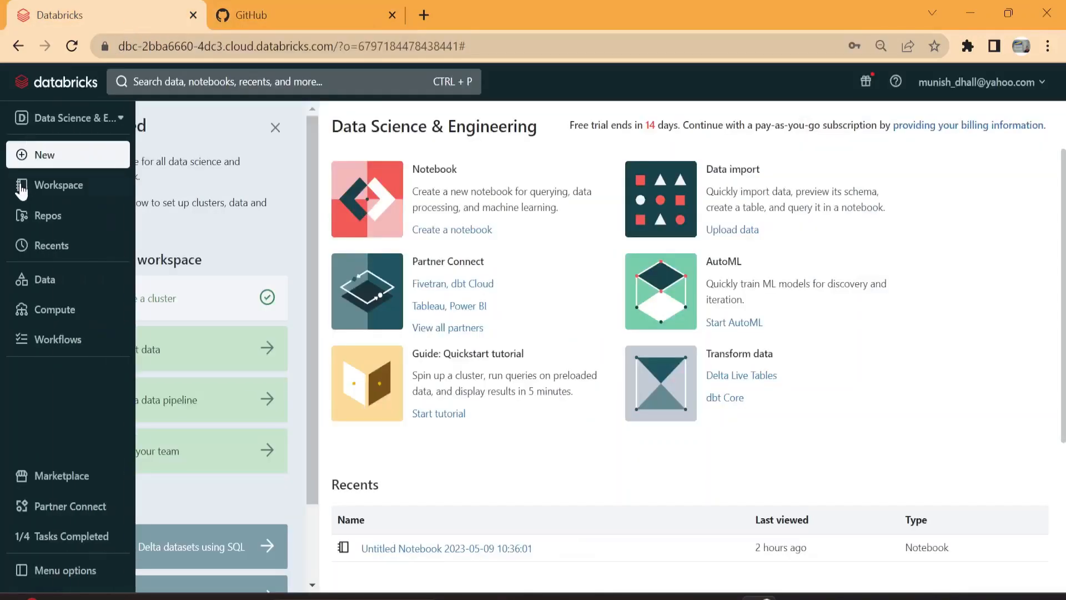
pyautogui.click(43, 123)
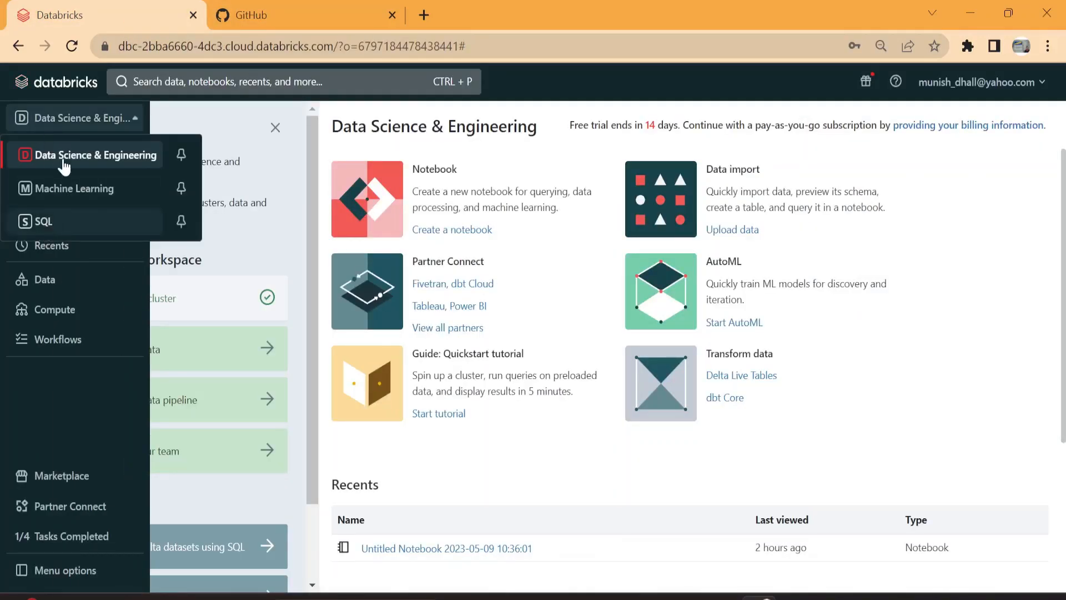
pyautogui.click(44, 444)
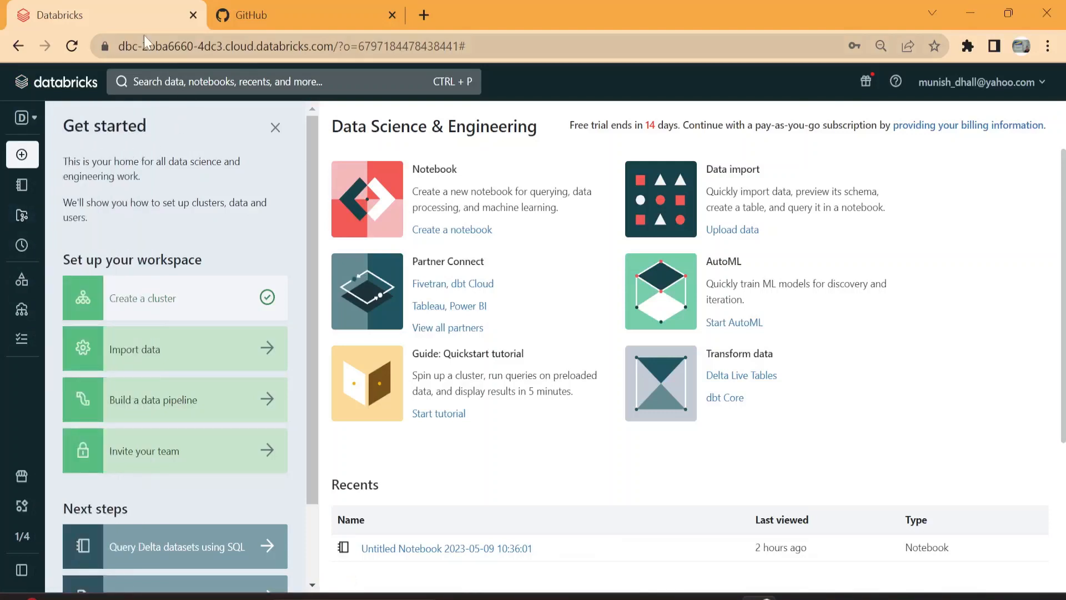
# Step: Switch to GitHub and start a new repository named New_testing_01
pyautogui.click(304, 11)
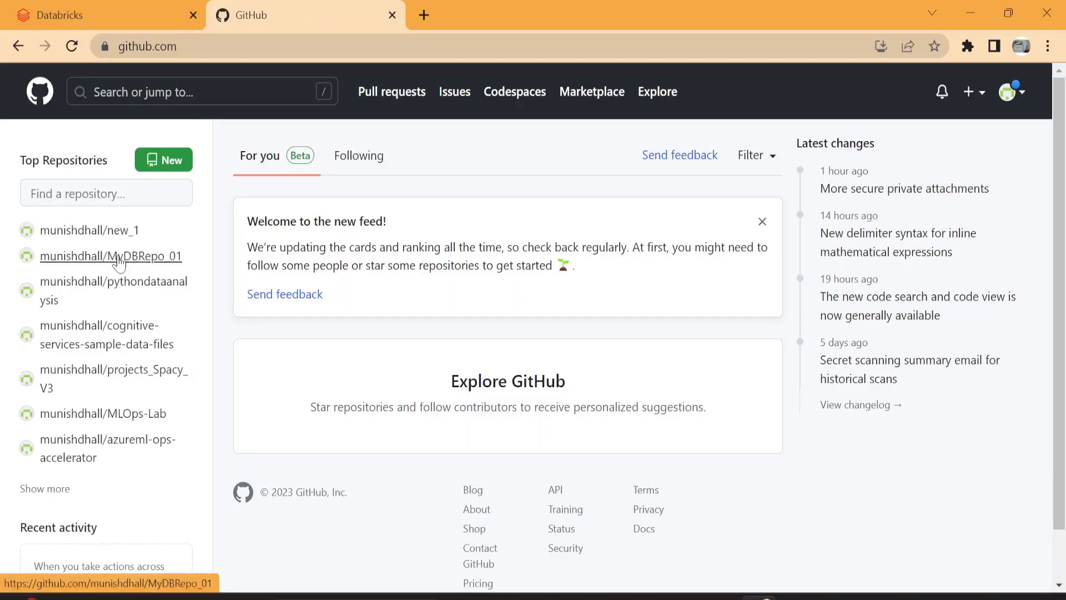
pyautogui.click(174, 166)
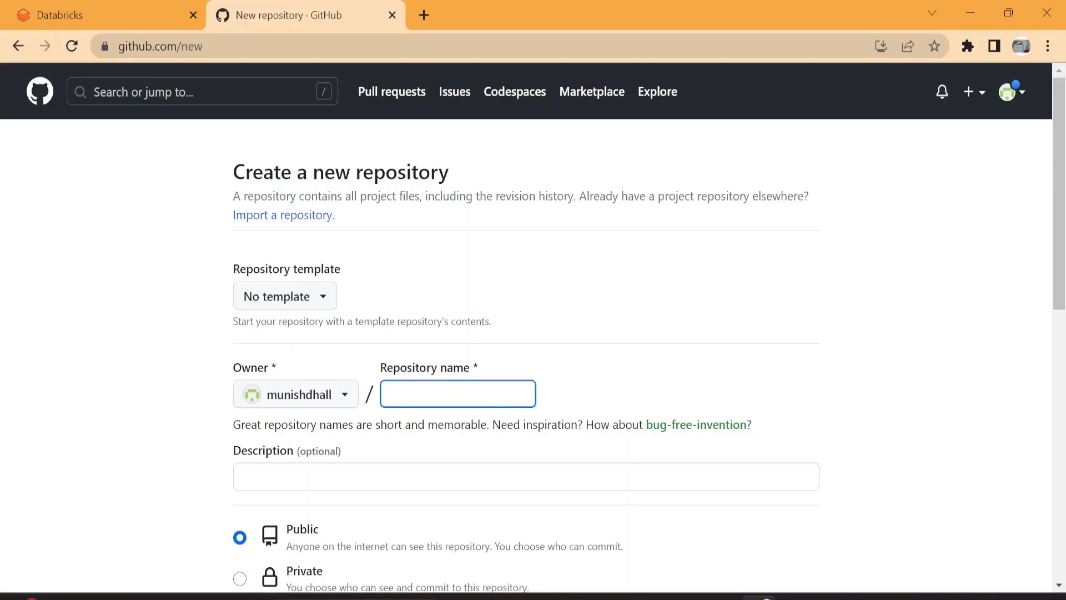
pyautogui.write('New')
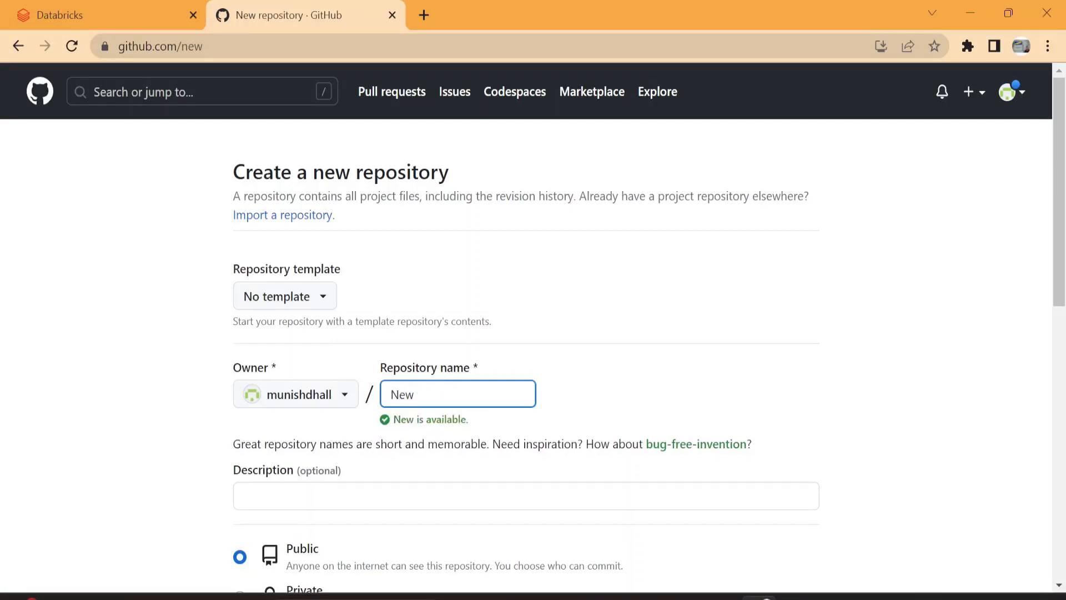
pyautogui.write('_testing')
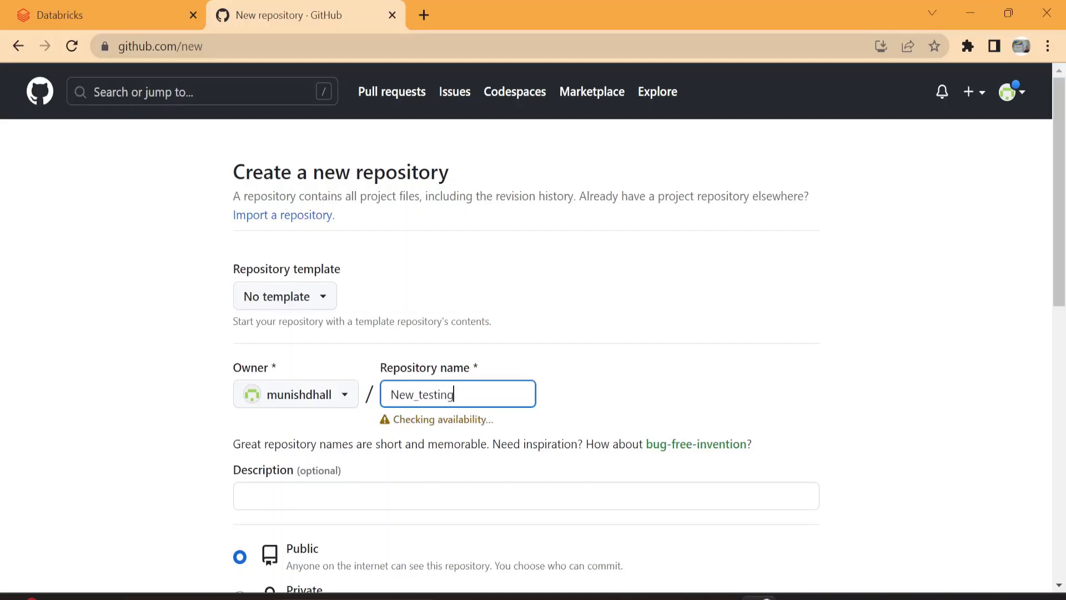
pyautogui.write('_01')
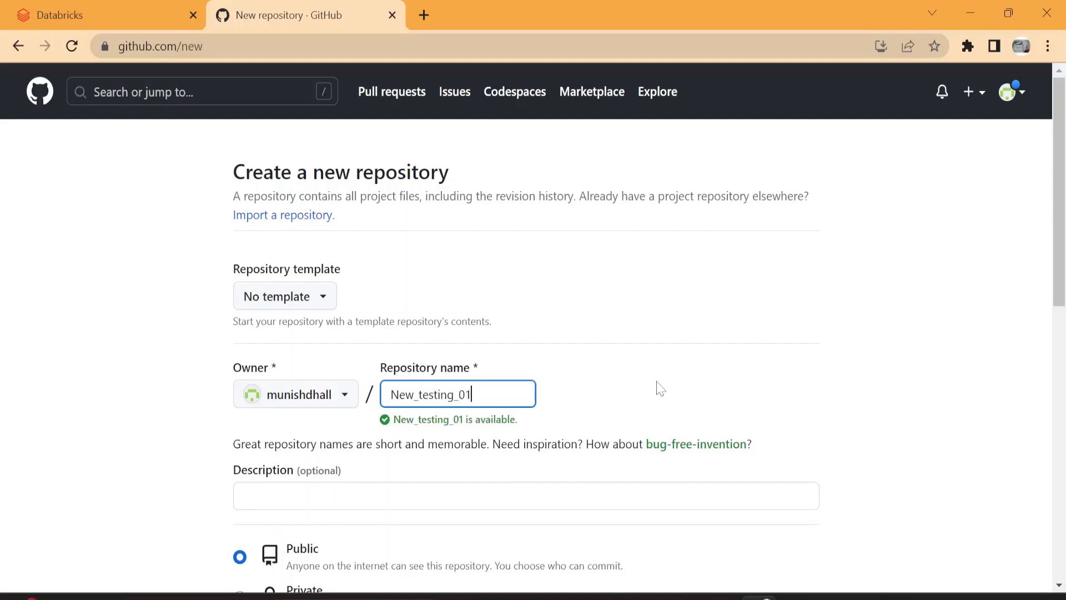
# Step: Include a README file and create the public repository
pyautogui.scroll(-5, 649, 411)
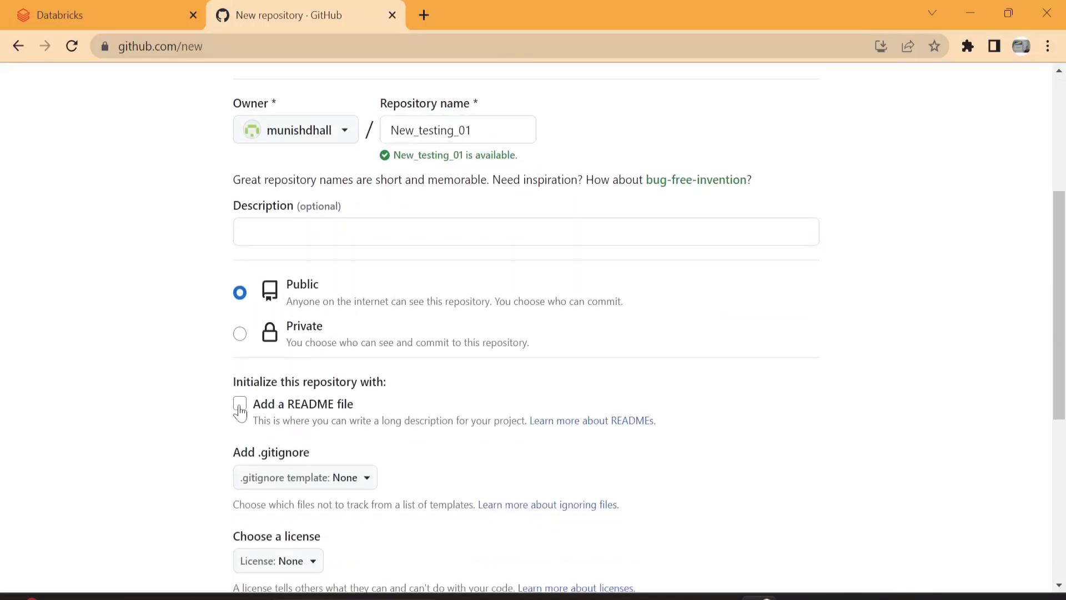
pyautogui.click(240, 404)
pyautogui.scroll(-3, 651, 375)
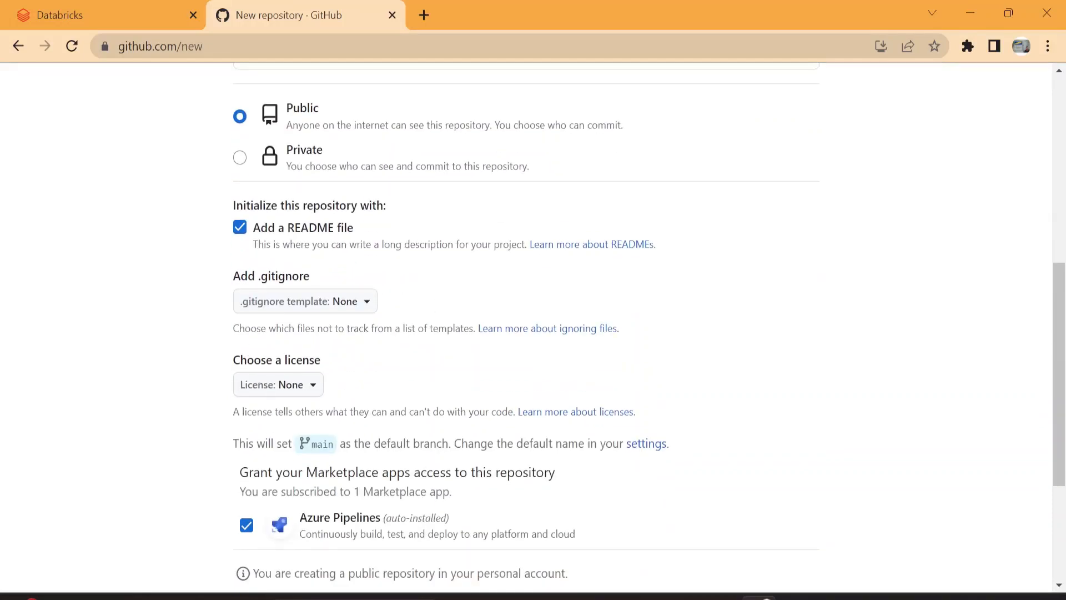
pyautogui.scroll(-4, 652, 376)
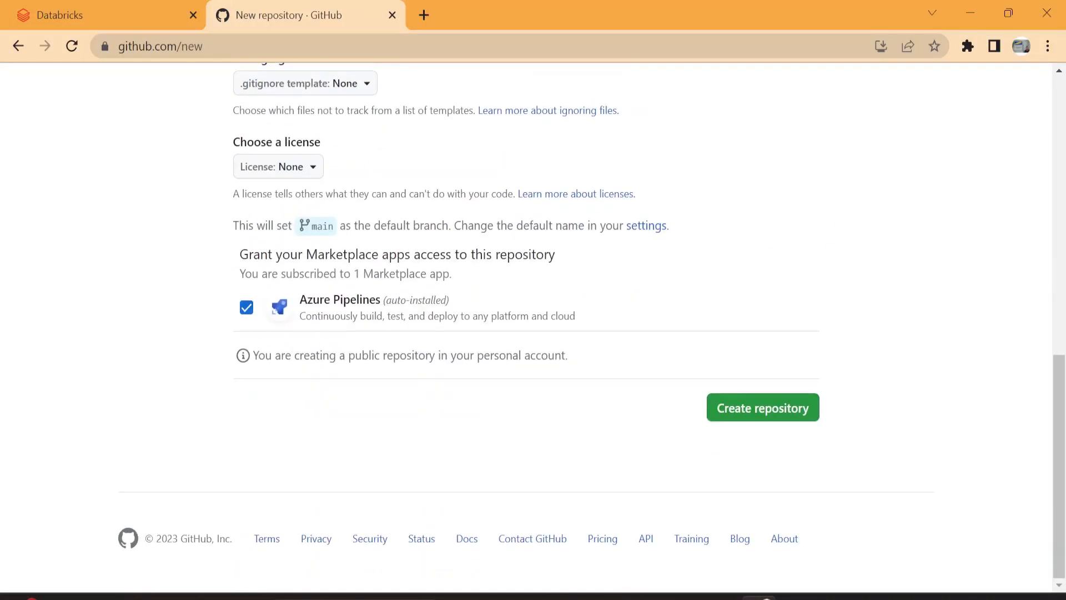
pyautogui.click(774, 415)
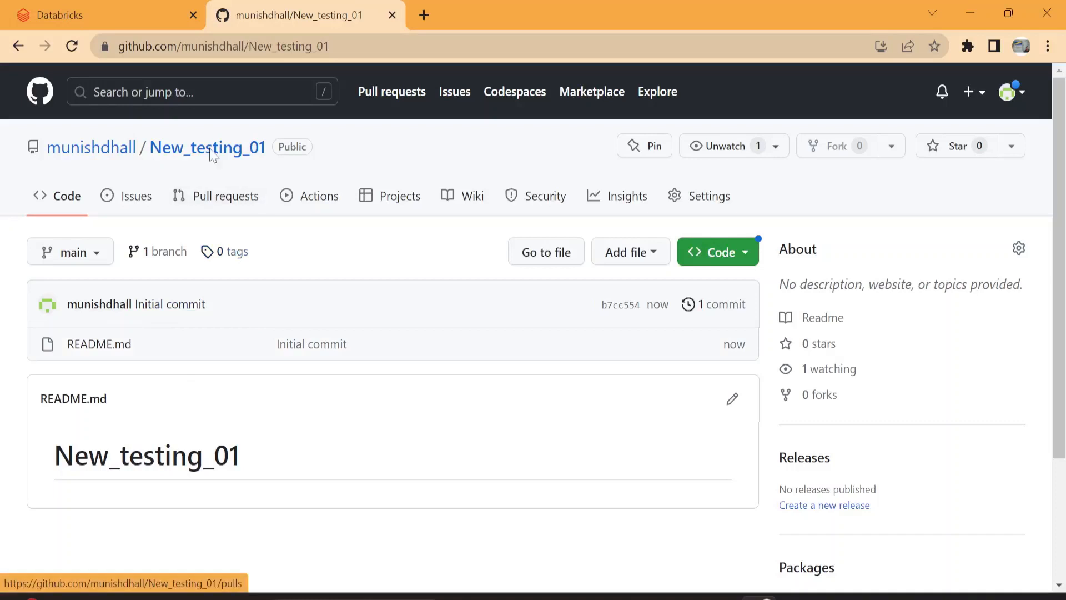
# Step: In the account's developer settings, delete the existing classic personal access token new_token_1
pyautogui.click(1011, 94)
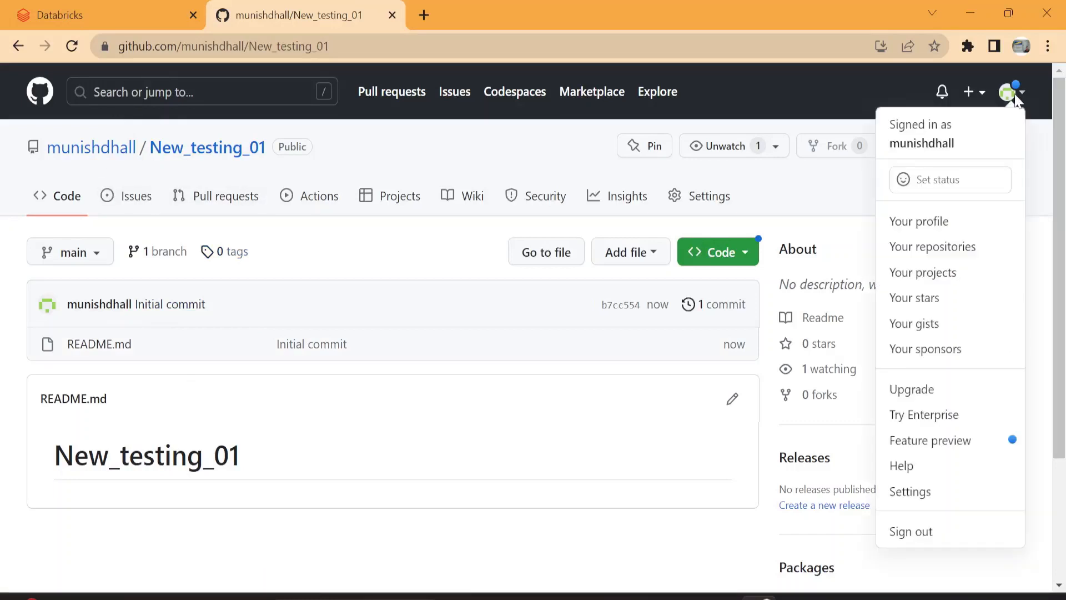
pyautogui.click(931, 502)
pyautogui.scroll(-10, 255, 389)
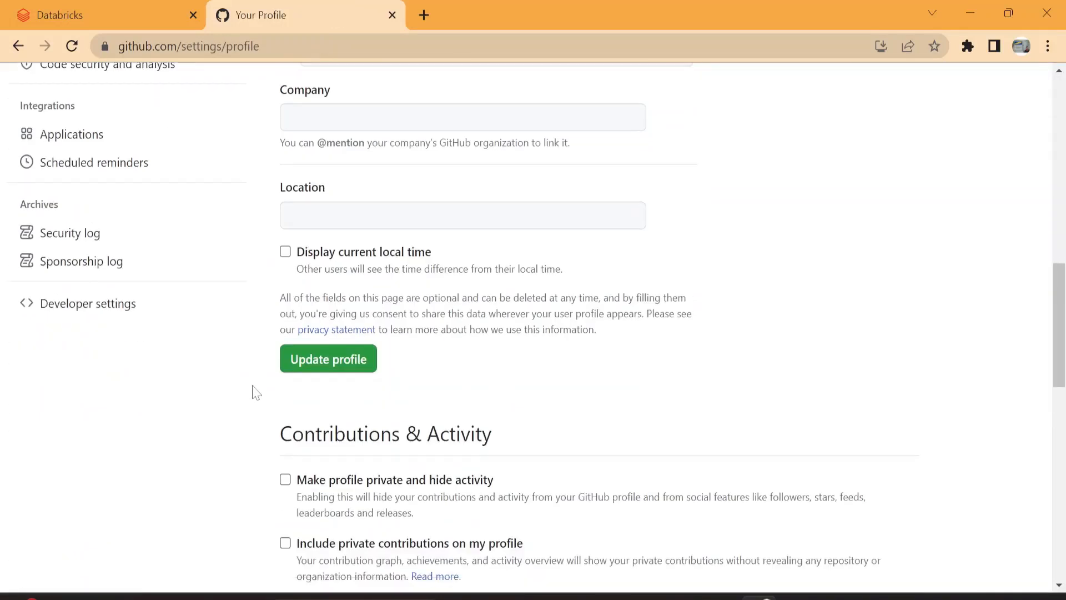
pyautogui.click(81, 308)
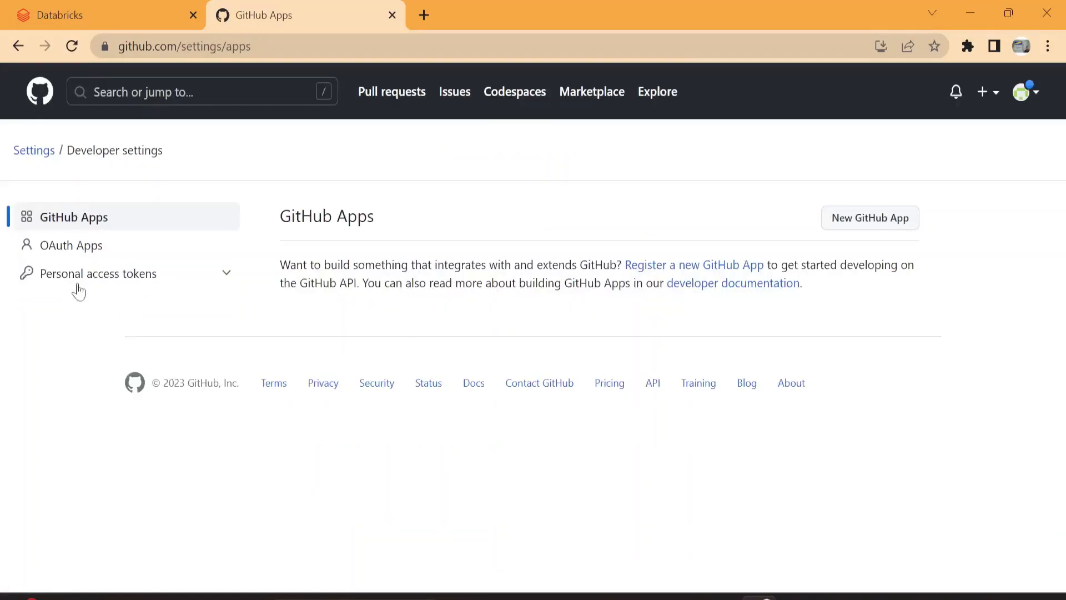
pyautogui.click(82, 275)
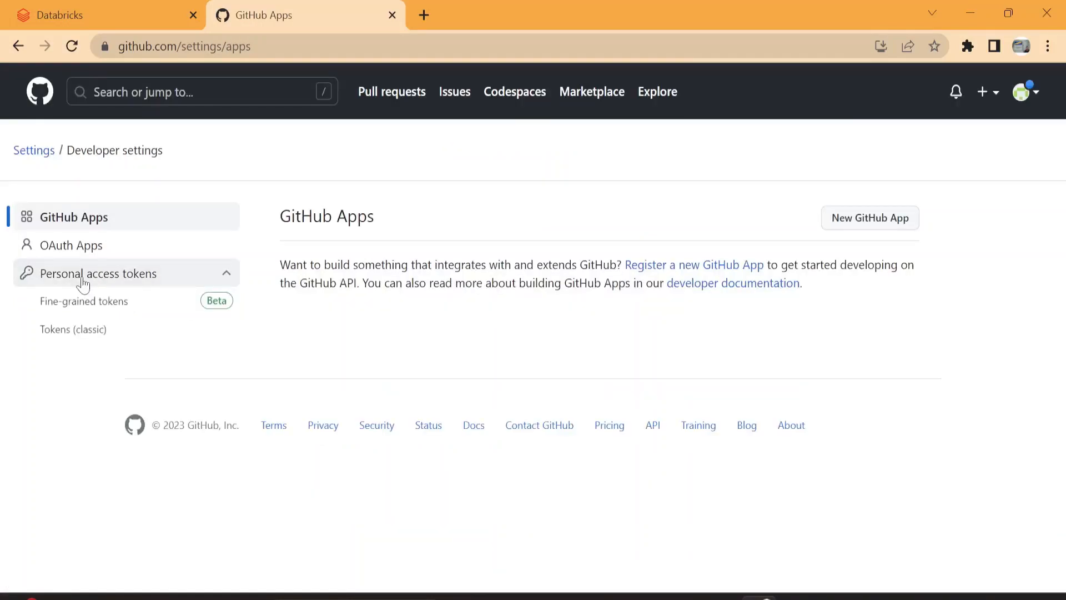
pyautogui.click(96, 335)
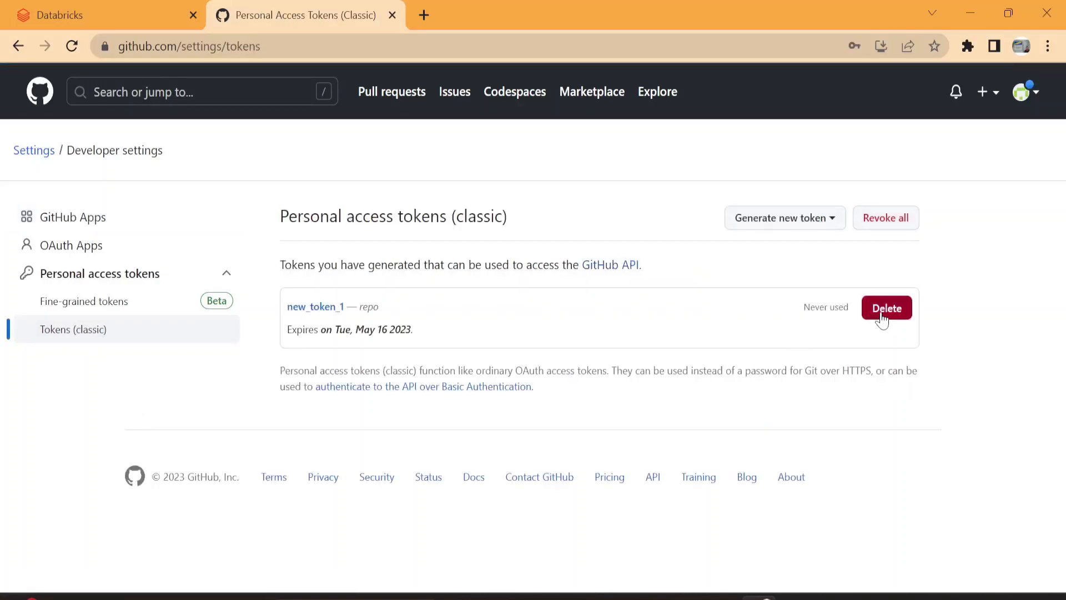
pyautogui.click(883, 319)
pyautogui.click(582, 311)
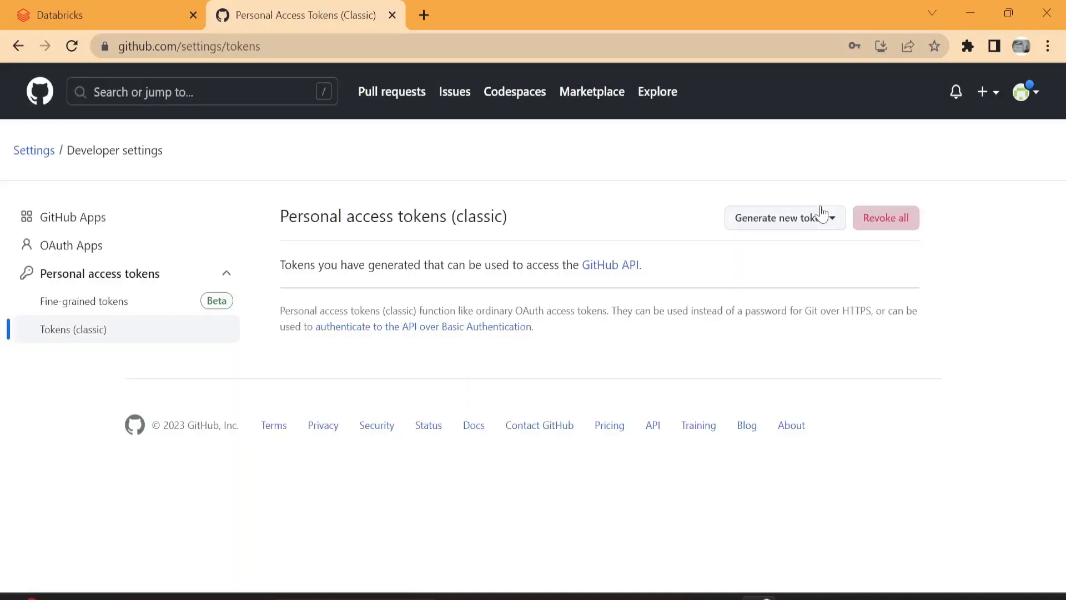
# Step: Start a new classic personal access token with the note new_token_1 and a 7-day expiration
pyautogui.click(817, 218)
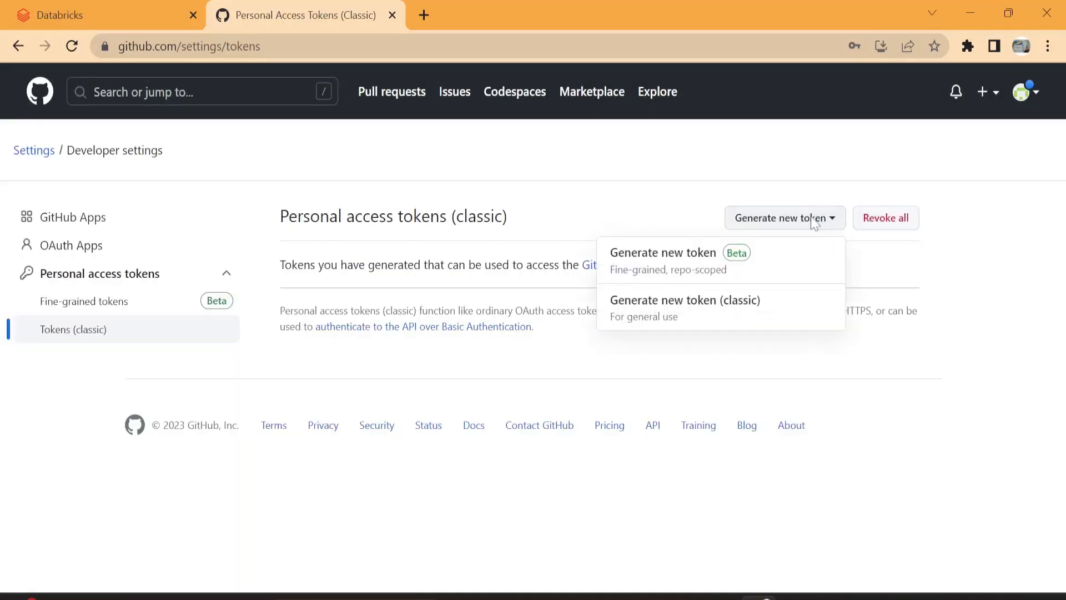
pyautogui.click(697, 307)
pyautogui.scroll(-2, 418, 396)
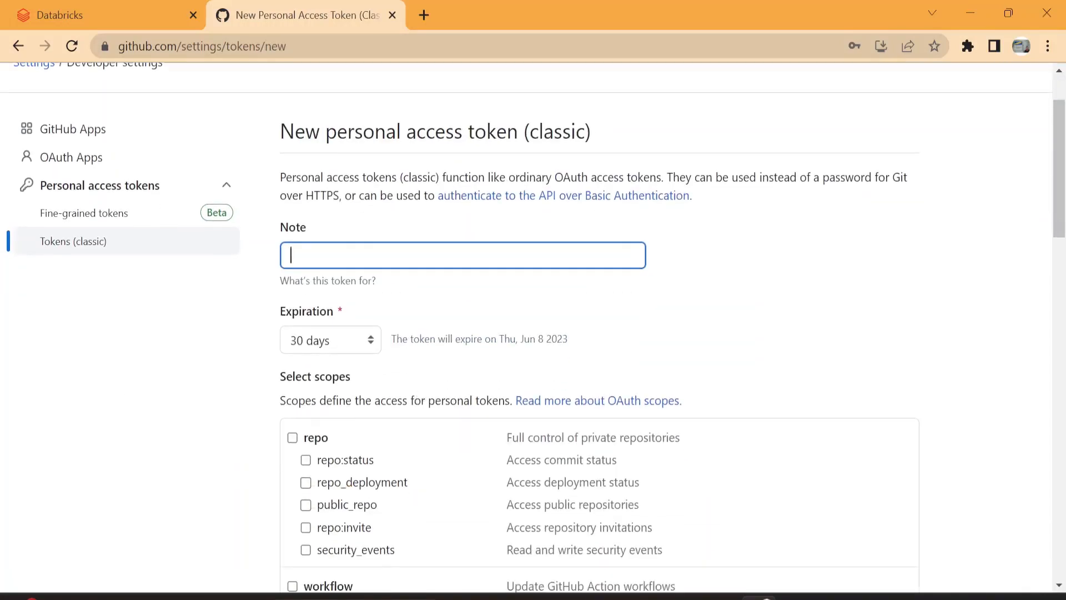
pyautogui.write('new_tok')
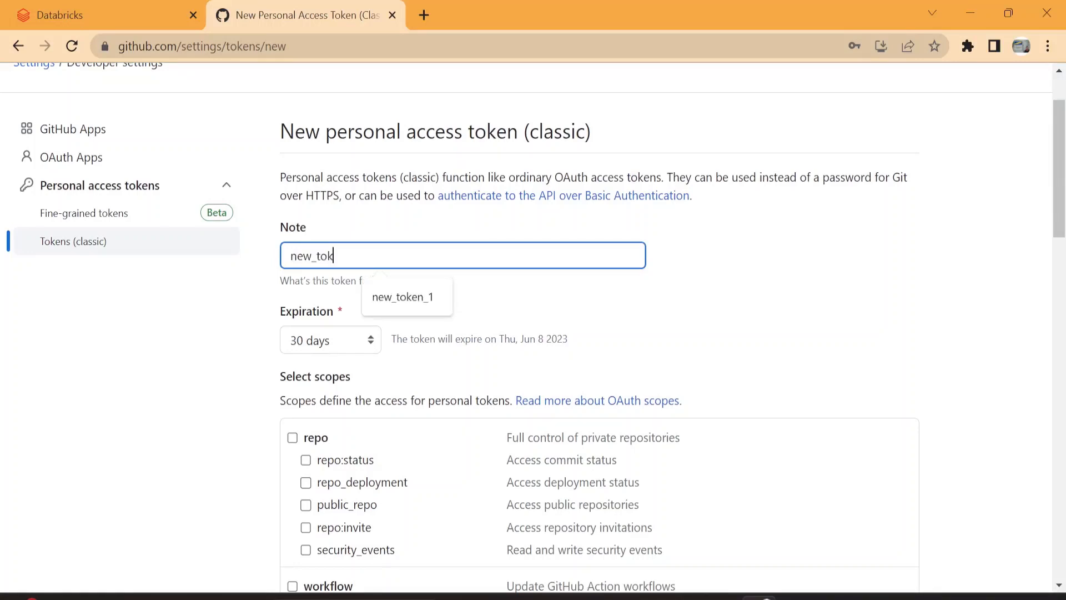
pyautogui.write('en_1')
pyautogui.click(322, 347)
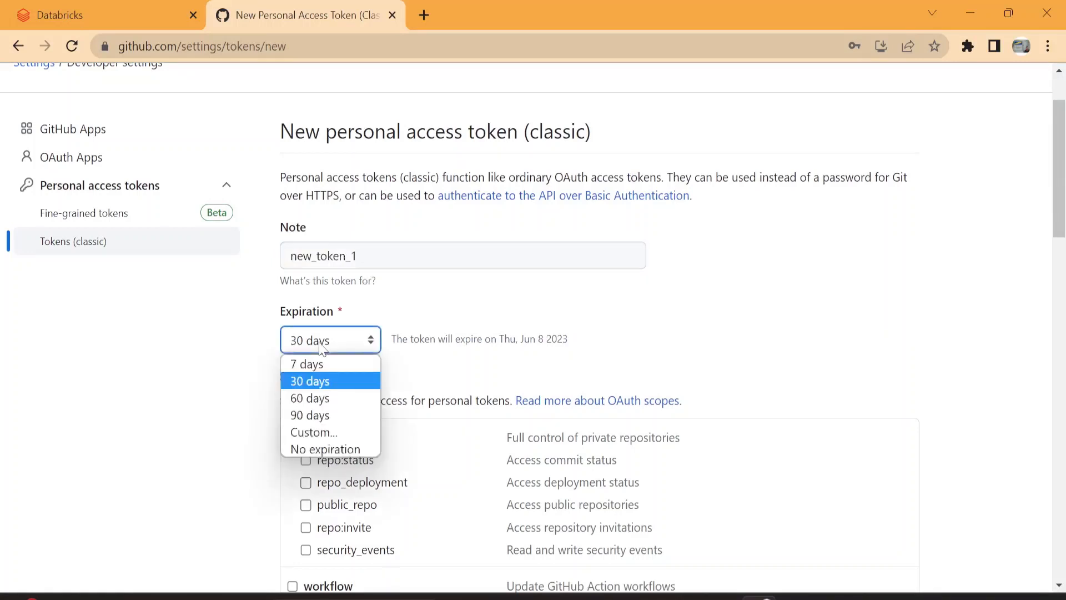
pyautogui.click(317, 361)
# Step: Grant the token the full repo scope, generate it and copy the token value
pyautogui.scroll(-2, 317, 362)
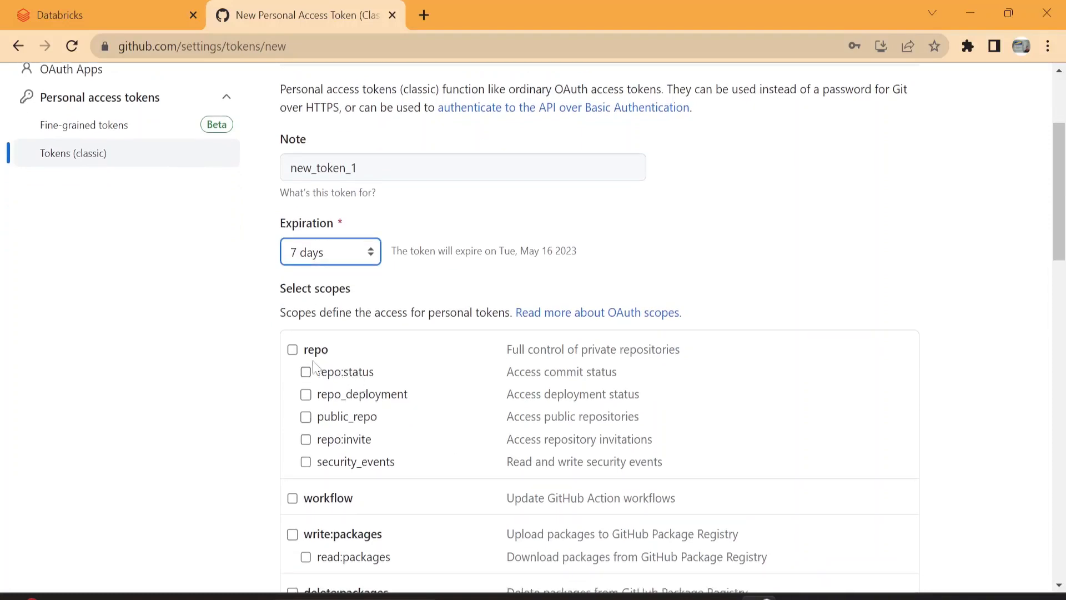
pyautogui.click(293, 350)
pyautogui.scroll(-5, 591, 397)
pyautogui.scroll(-15, 589, 395)
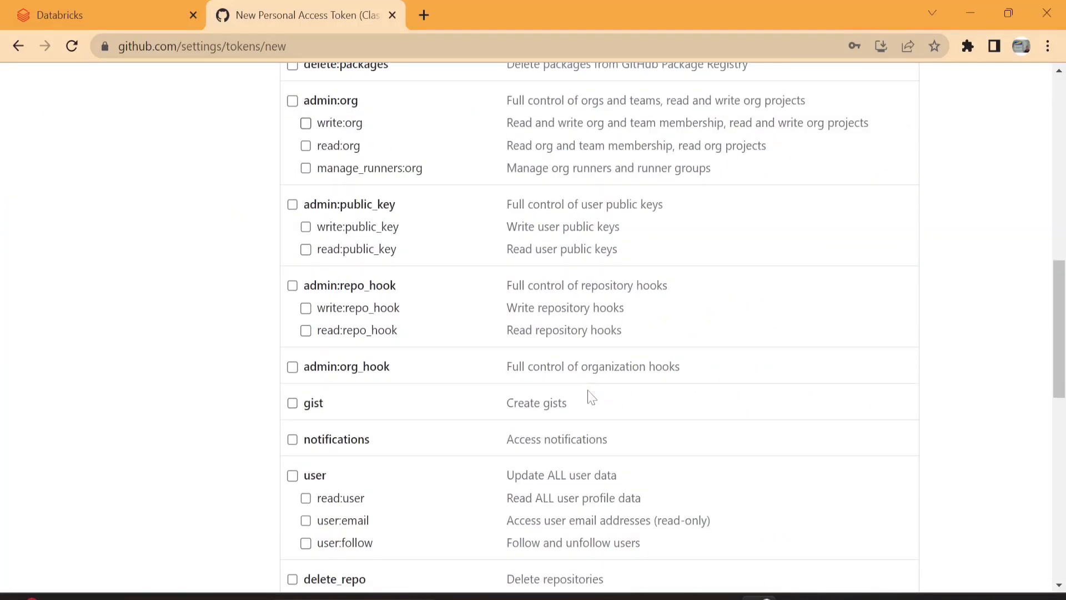
pyautogui.click(334, 437)
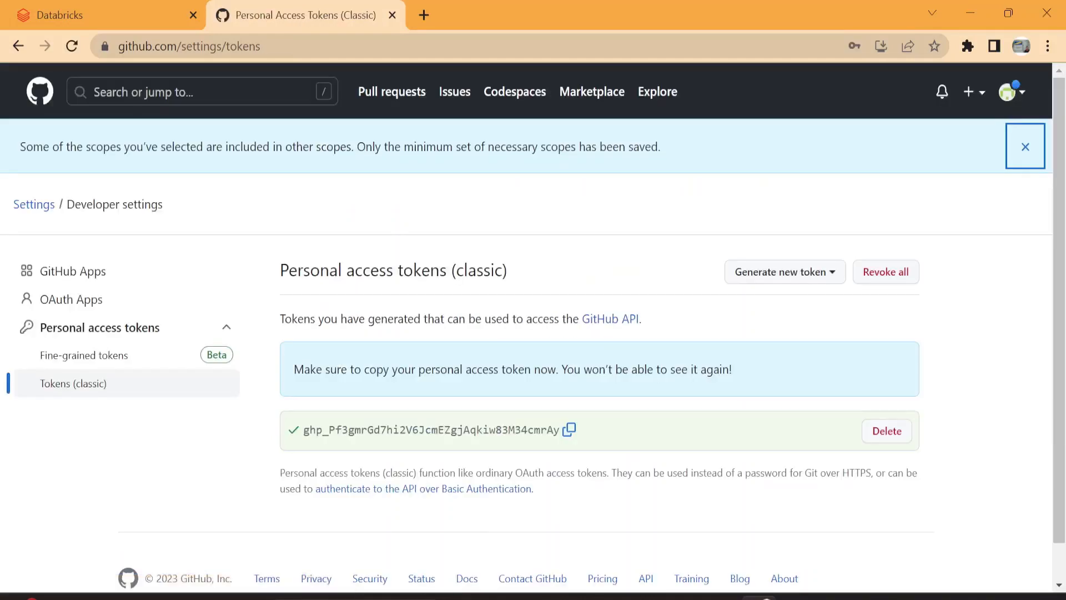
pyautogui.click(571, 432)
# Step: Switch to Databricks and open the Git integration section of the user settings
pyautogui.click(119, 18)
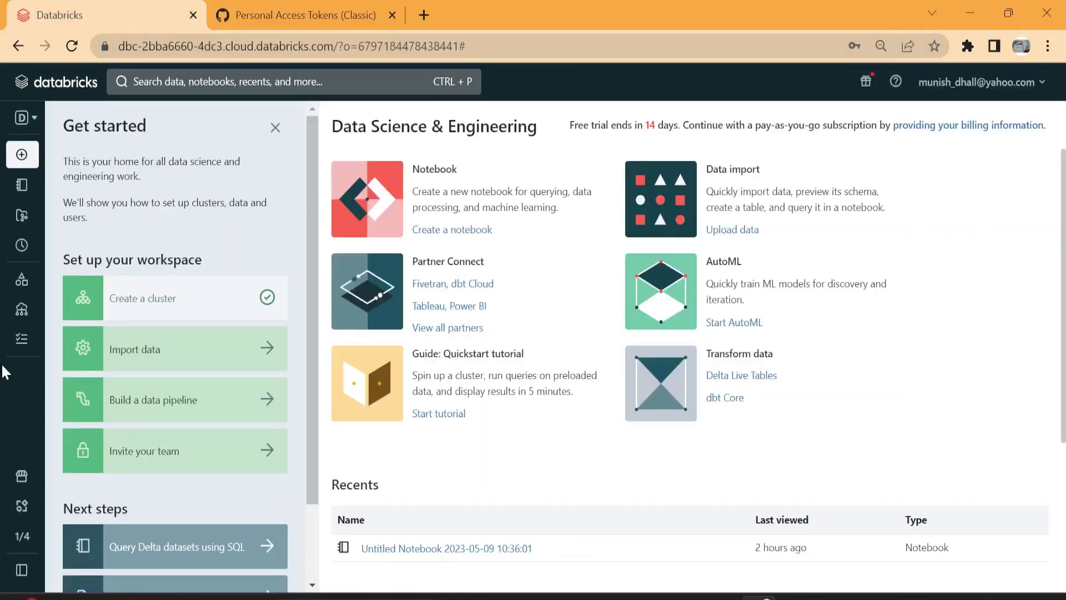
pyautogui.moveTo(9, 383)
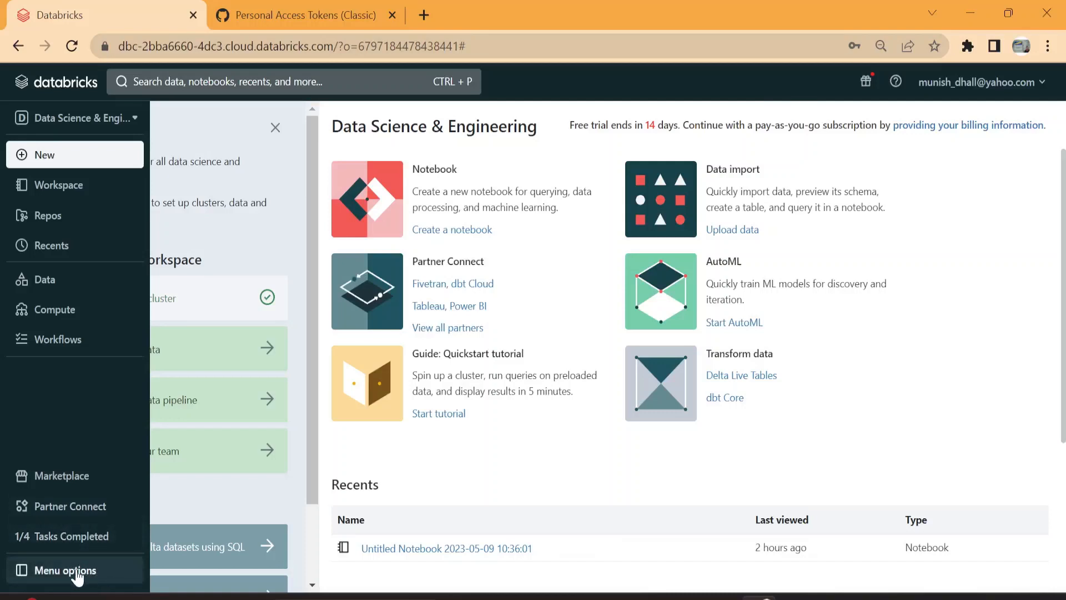
pyautogui.click(996, 83)
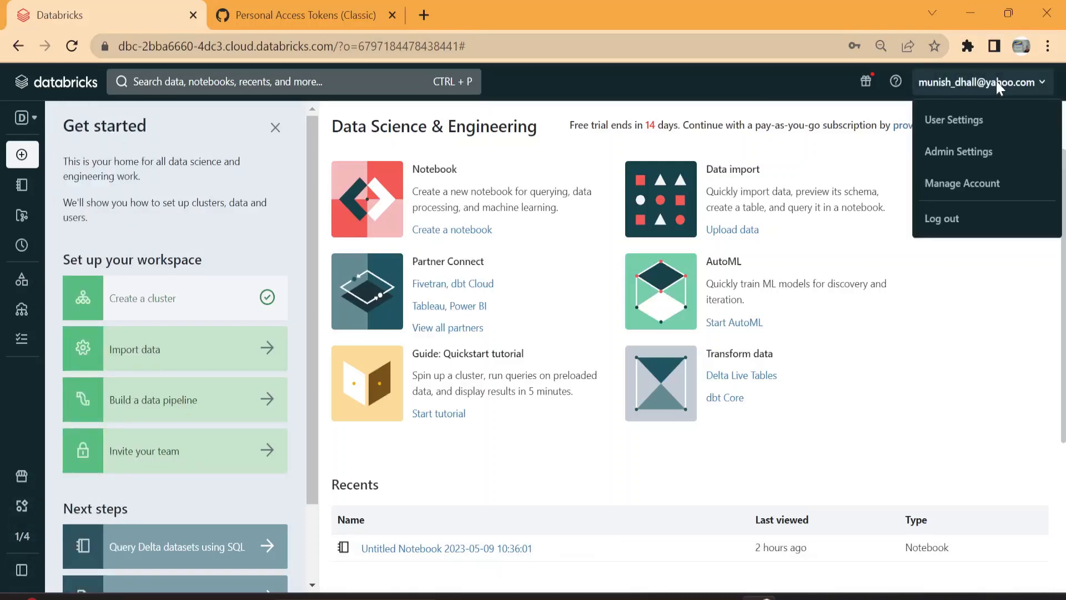
pyautogui.click(953, 120)
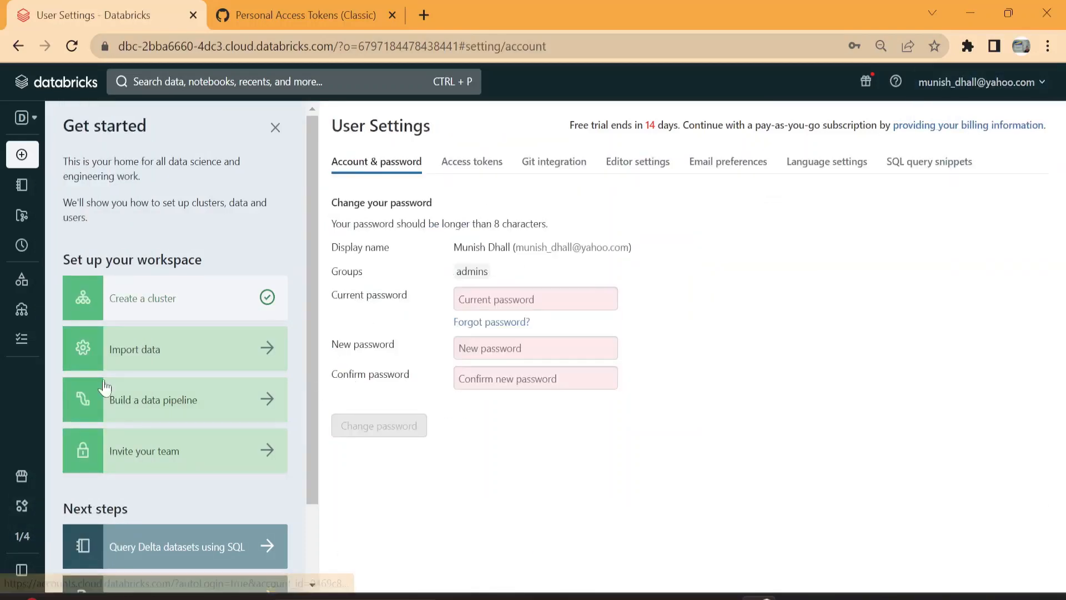
pyautogui.click(553, 163)
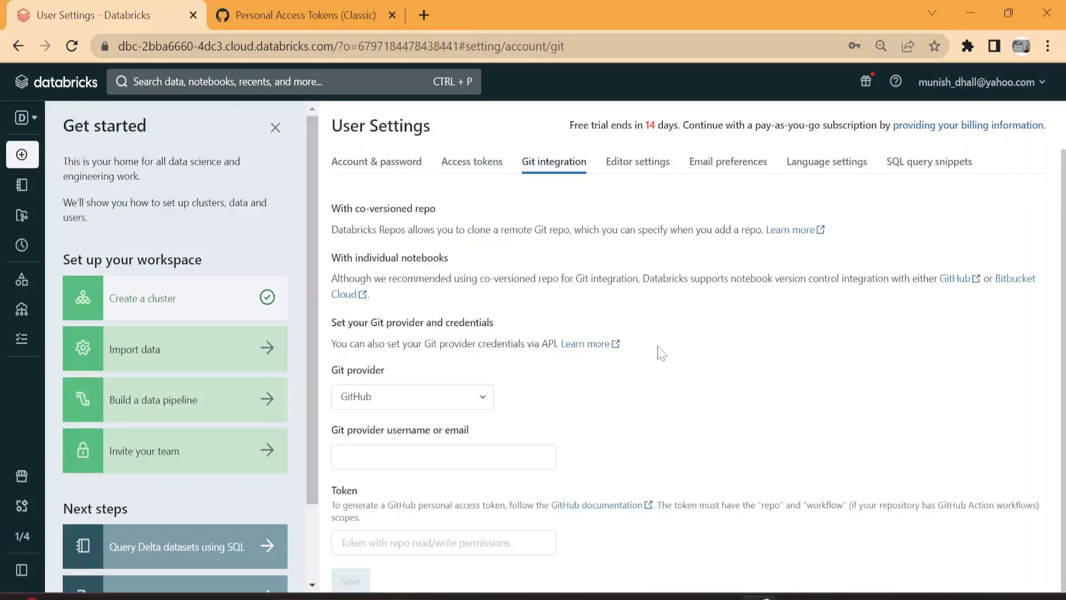
# Step: Enter the account's e-mail as the GitHub username, paste the copied personal access token and save the Git credentials
pyautogui.click(443, 455)
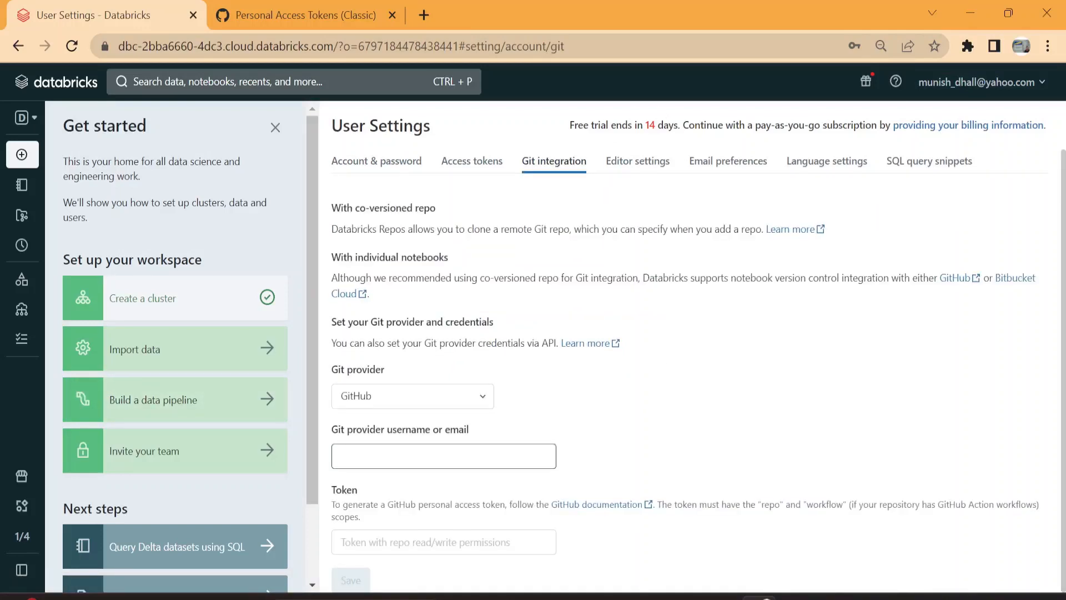
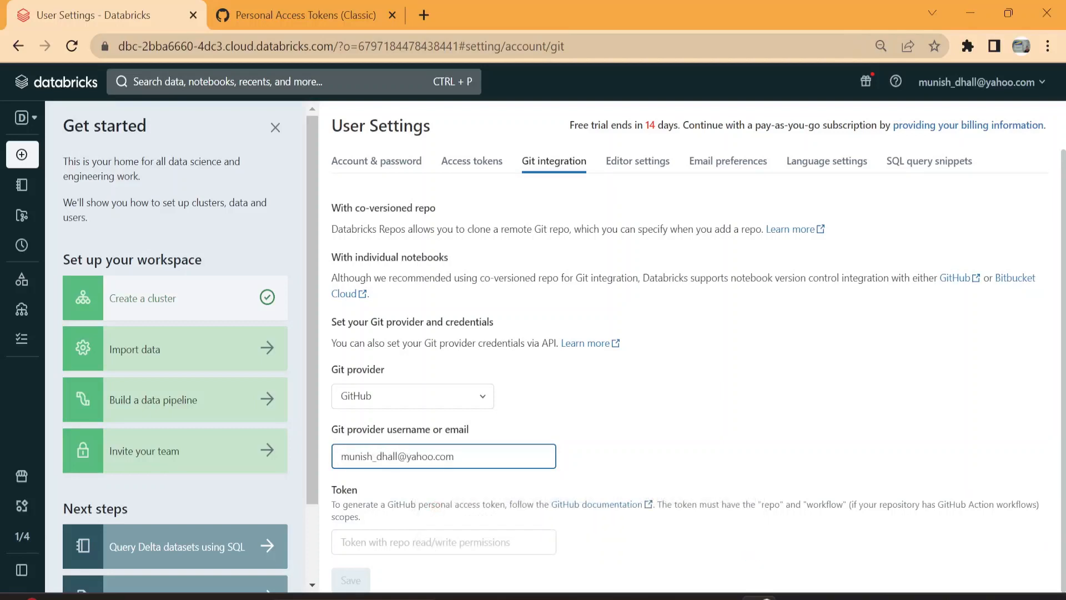
pyautogui.press('Tab')
pyautogui.hotkey('ctrl', 'v')
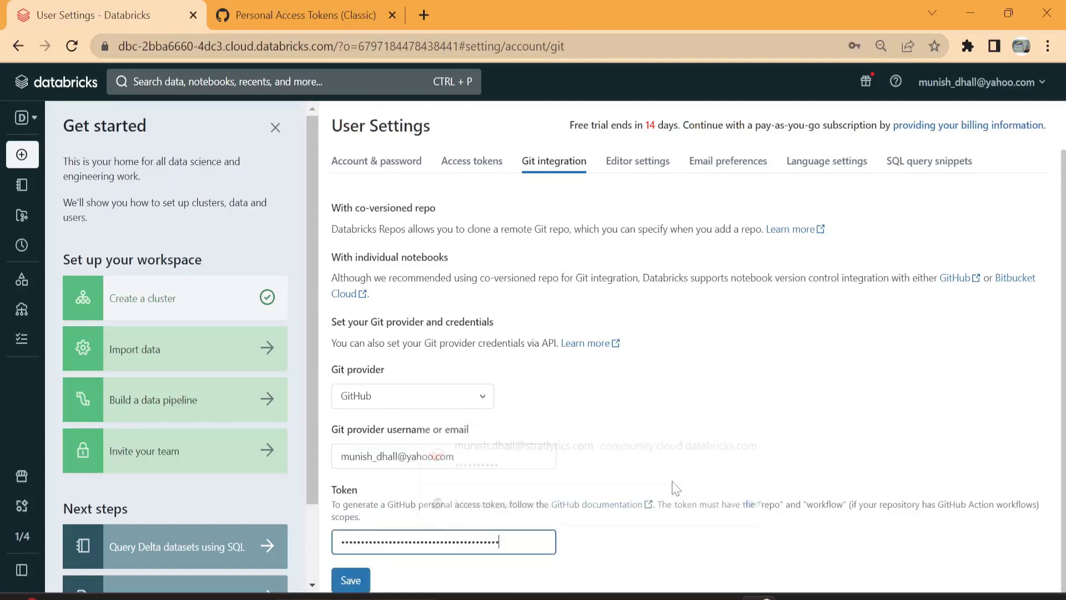
pyautogui.click(350, 580)
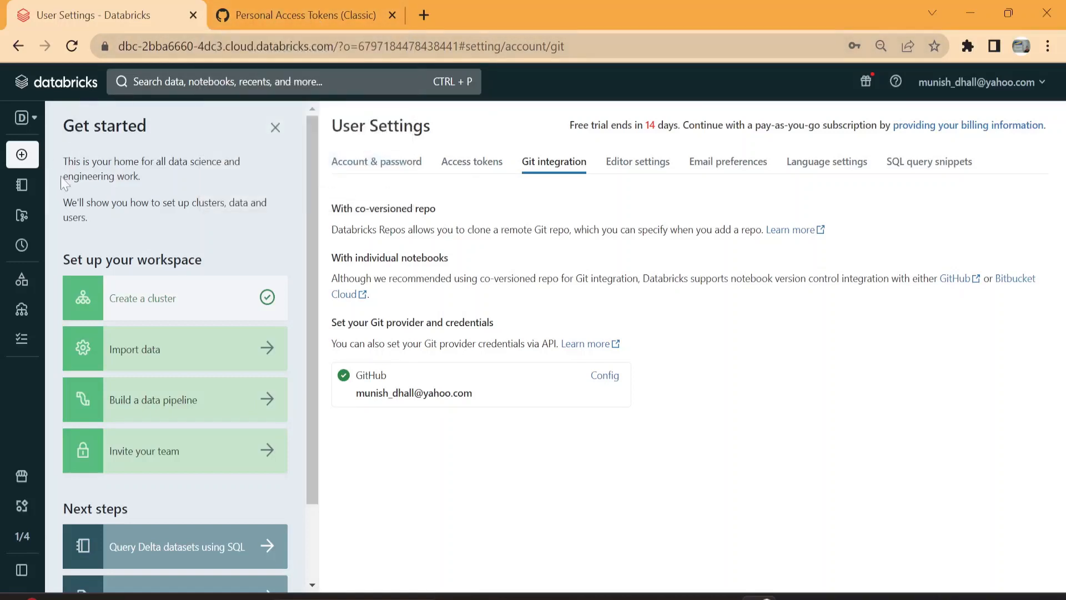
# Step: Switch to GitHub, open the New_testing_01 repository and copy its HTTPS clone URL
pyautogui.click(37, 219)
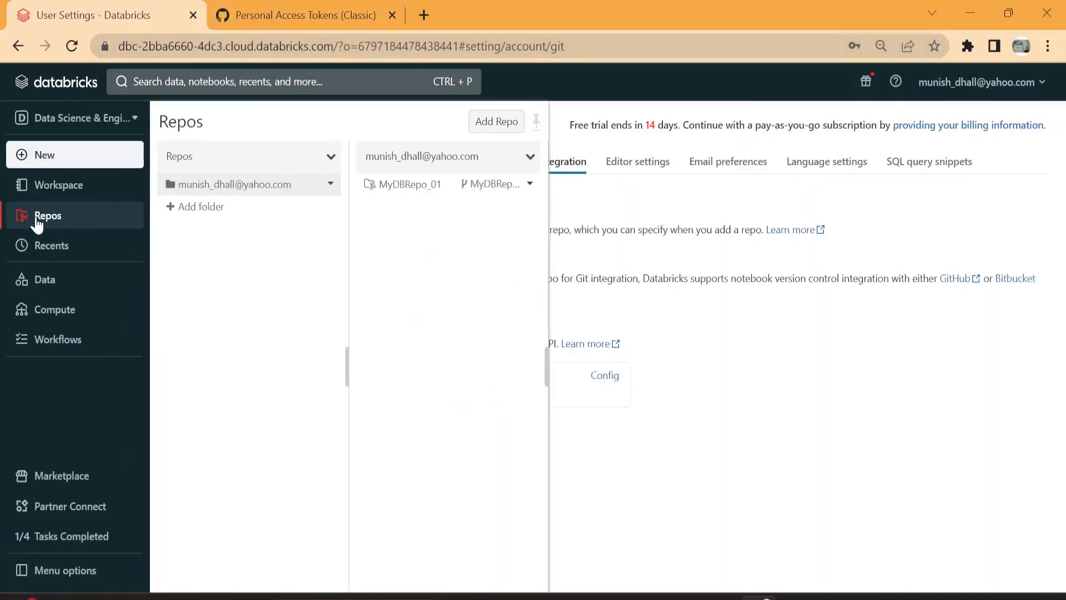
pyautogui.click(226, 268)
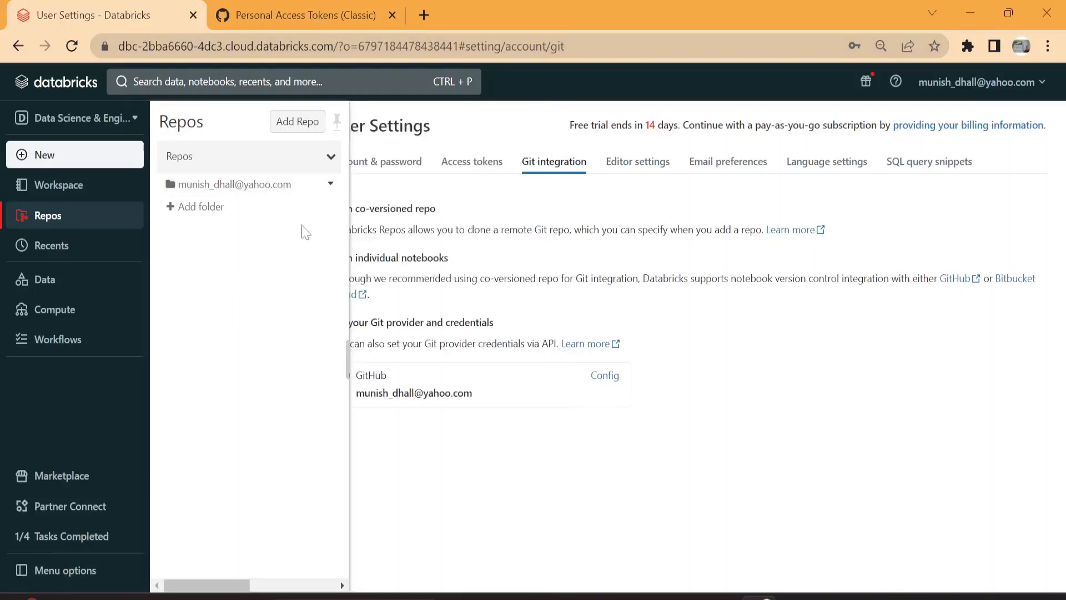
pyautogui.click(321, 15)
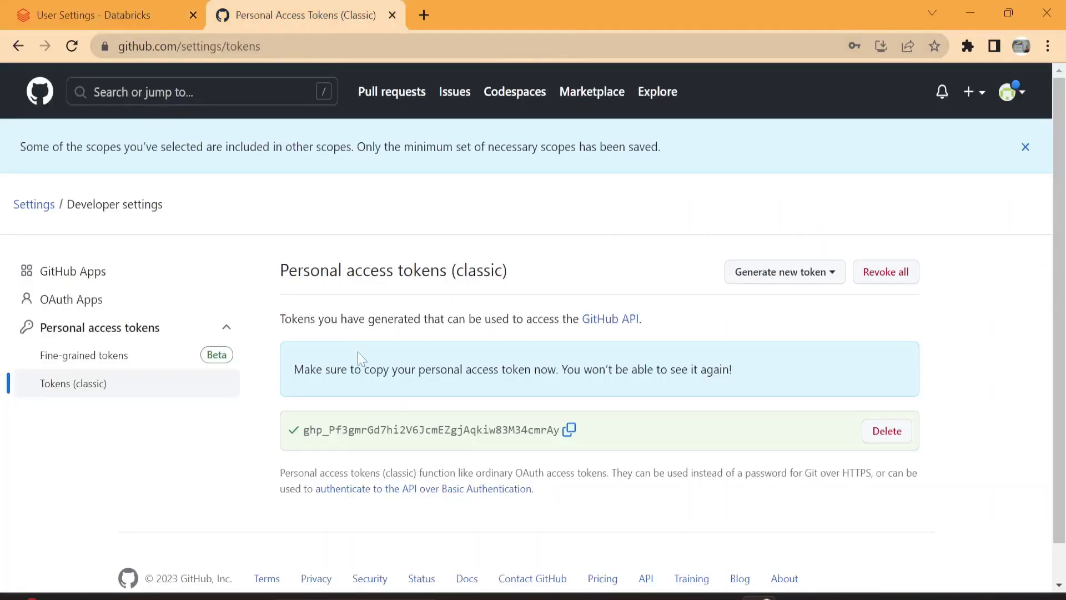
pyautogui.click(40, 92)
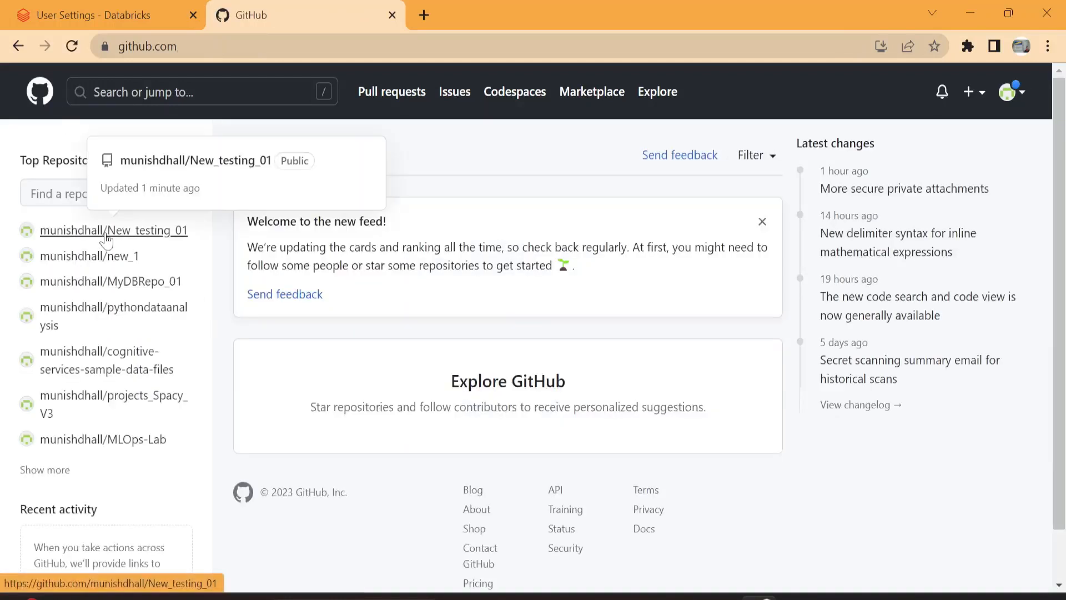
pyautogui.click(106, 239)
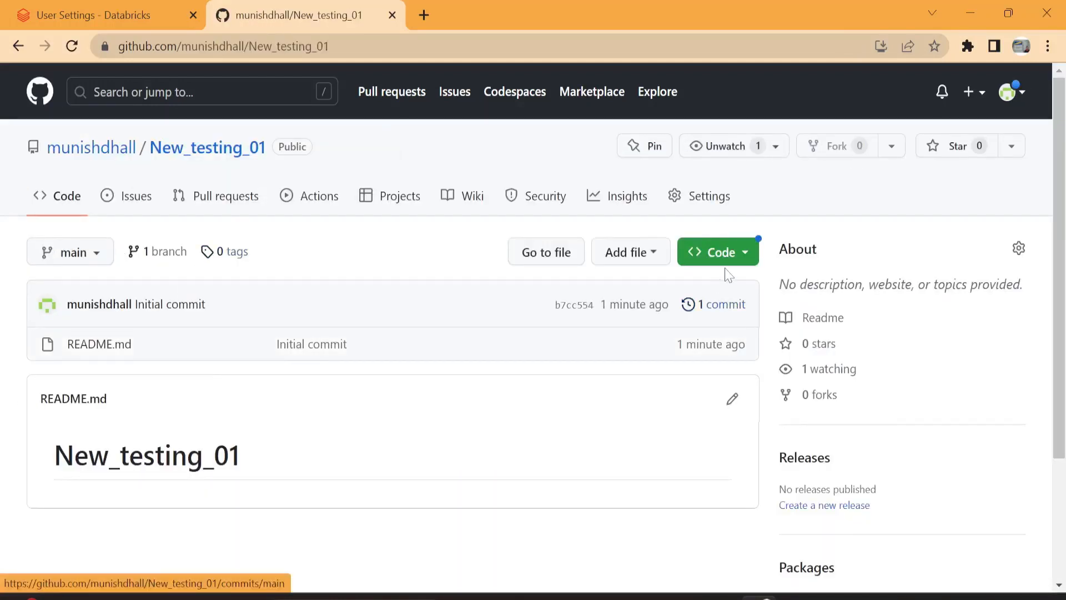
pyautogui.click(721, 257)
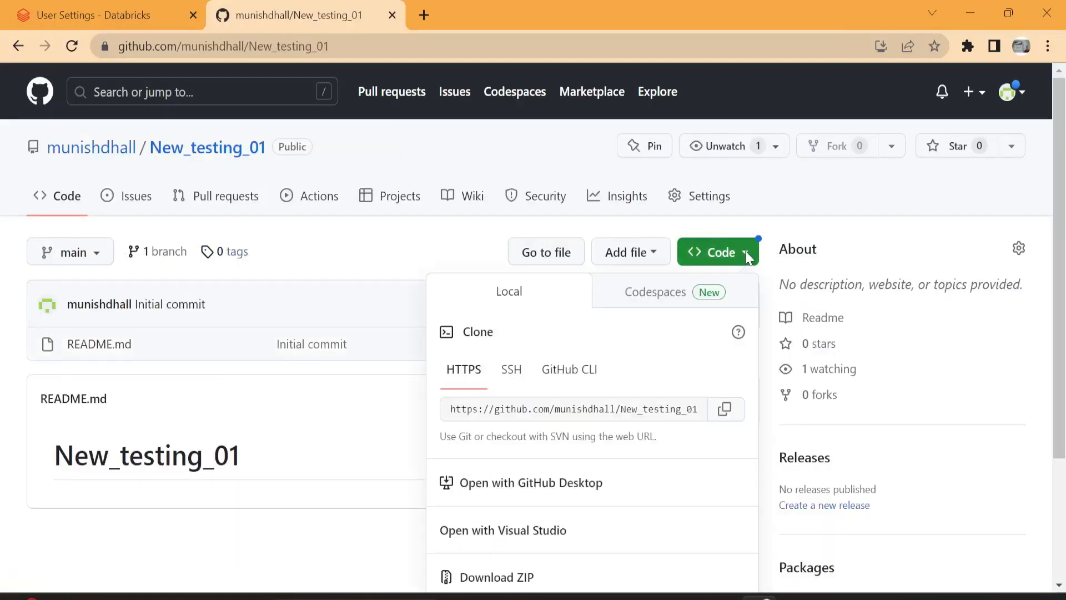
pyautogui.click(725, 410)
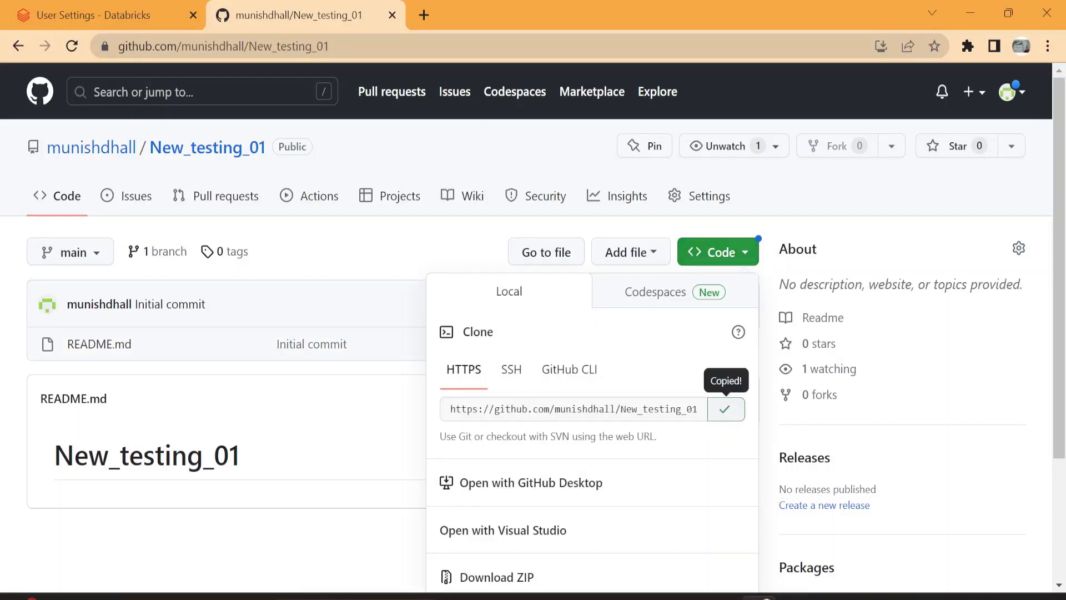
# Step: Switch to Databricks and add a repo to the user's Repos folder by cloning the copied New_testing_01 URL, with GitHub as provider
pyautogui.click(59, 10)
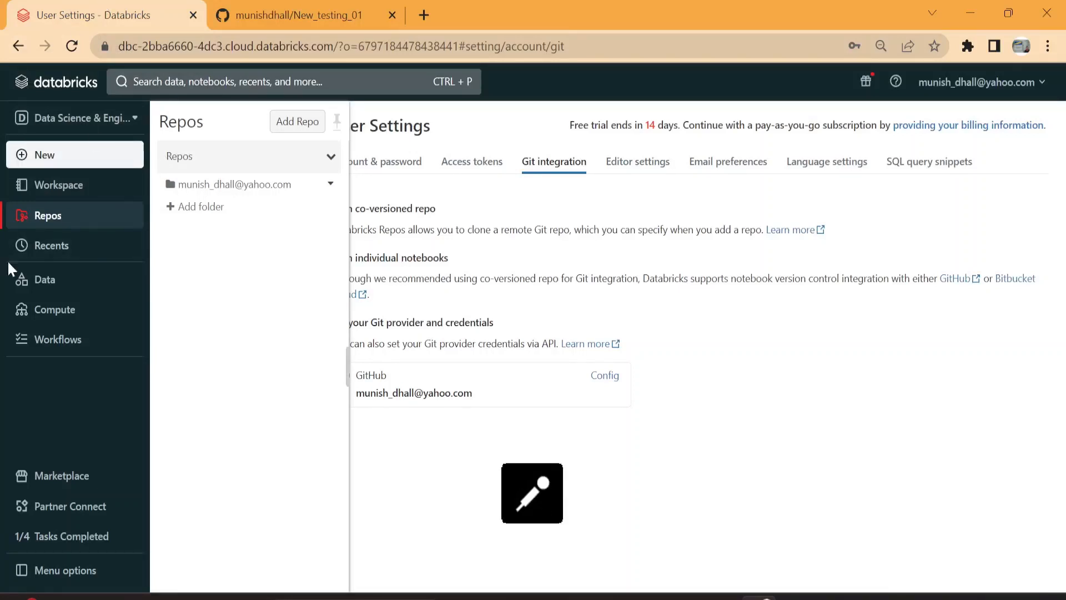
pyautogui.click(52, 221)
pyautogui.click(53, 222)
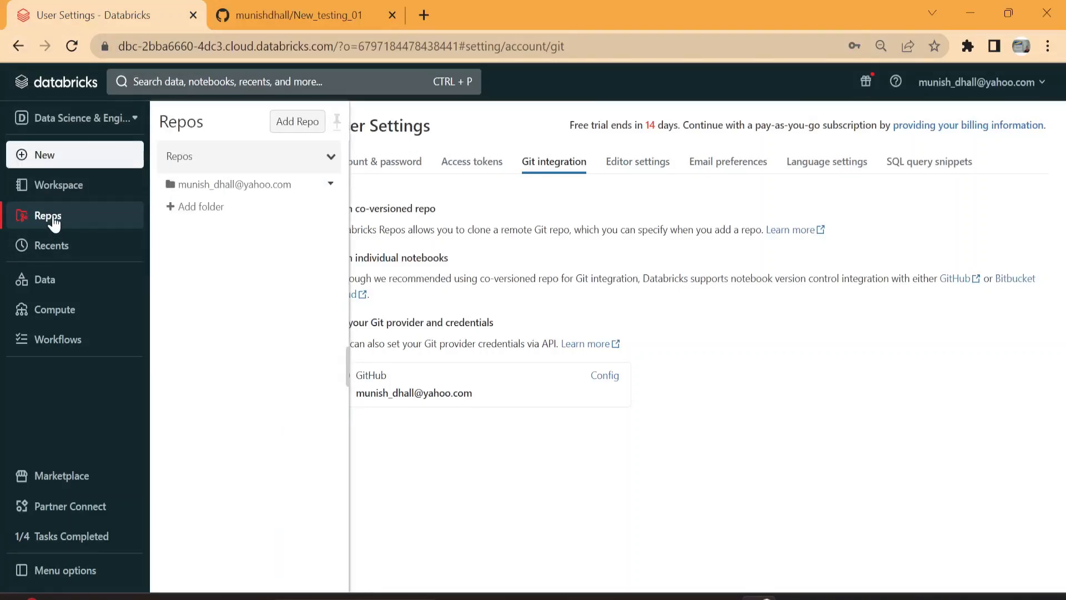
pyautogui.click(303, 183)
pyautogui.click(508, 129)
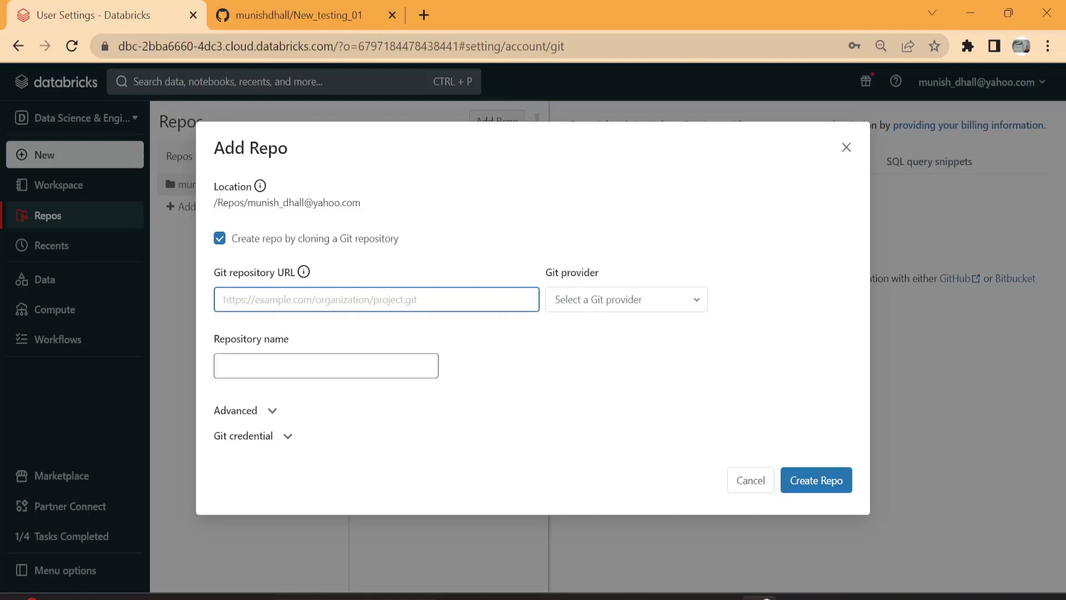
pyautogui.hotkey('ctrl', 'v')
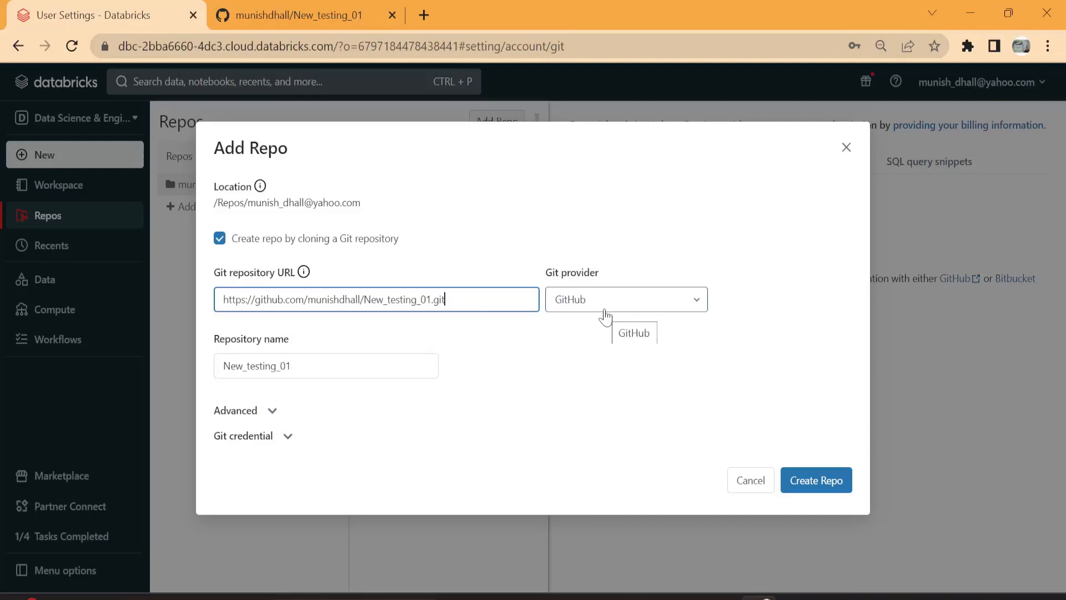
pyautogui.click(811, 484)
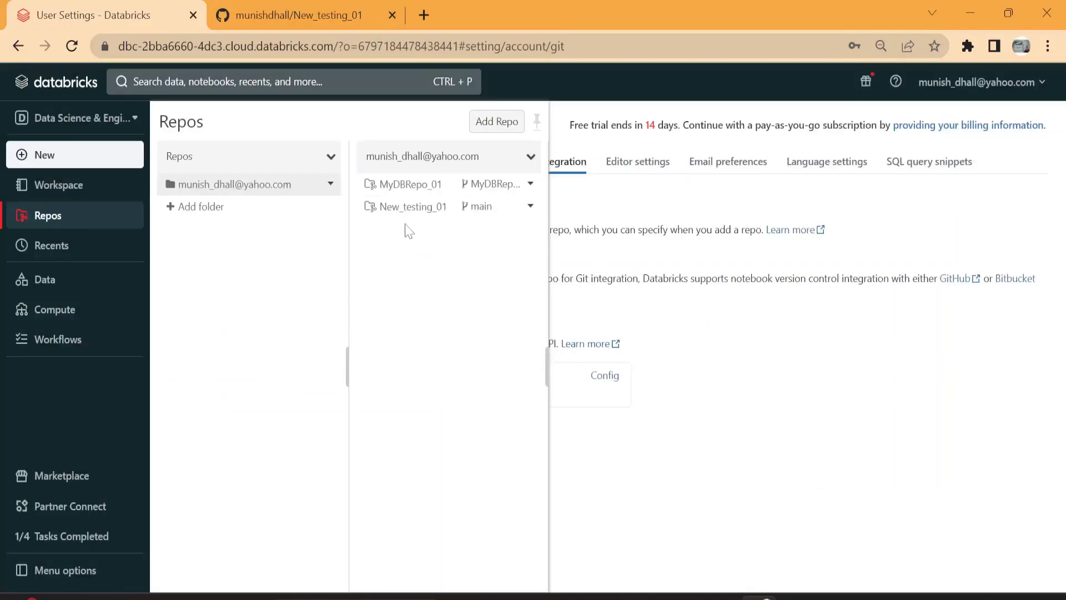
# Step: Create a branch named new_dev_01 based on main in the New_testing_01 repo, and close its Git dialog
pyautogui.click(482, 216)
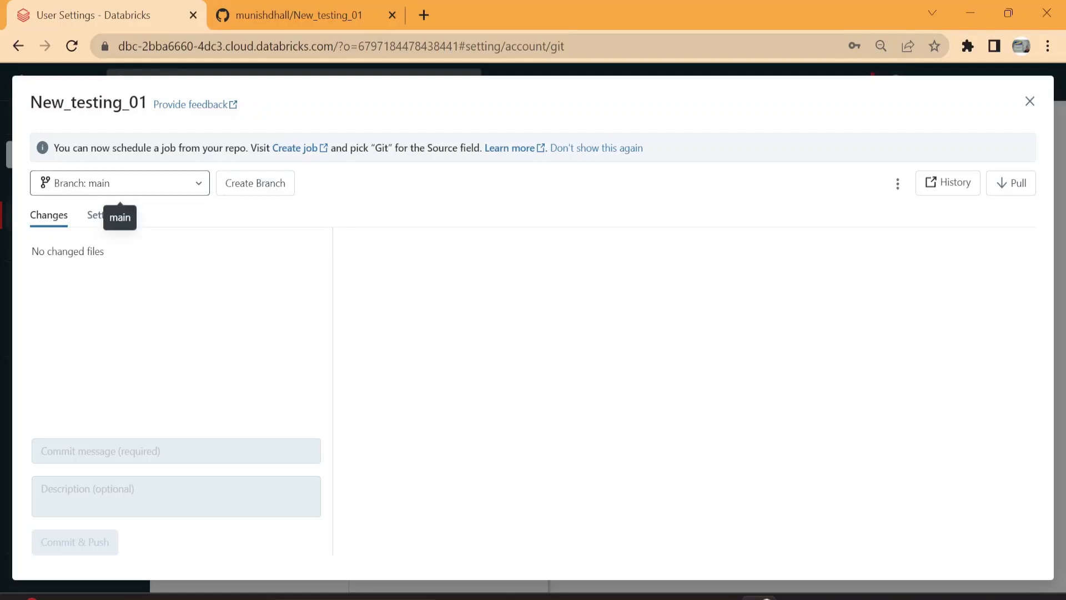
pyautogui.click(267, 195)
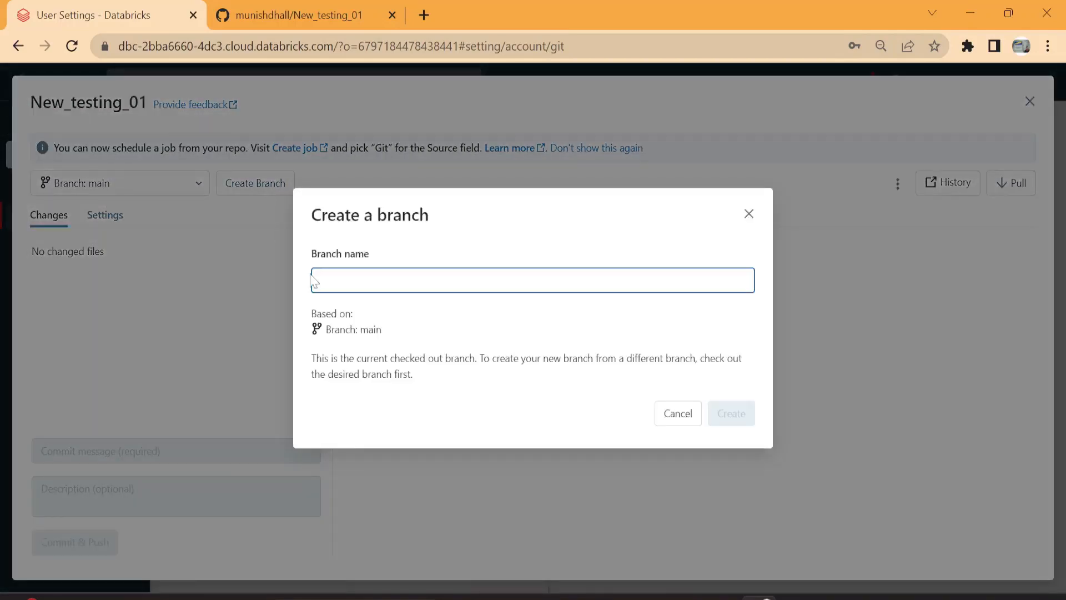
pyautogui.write('new_dev_01')
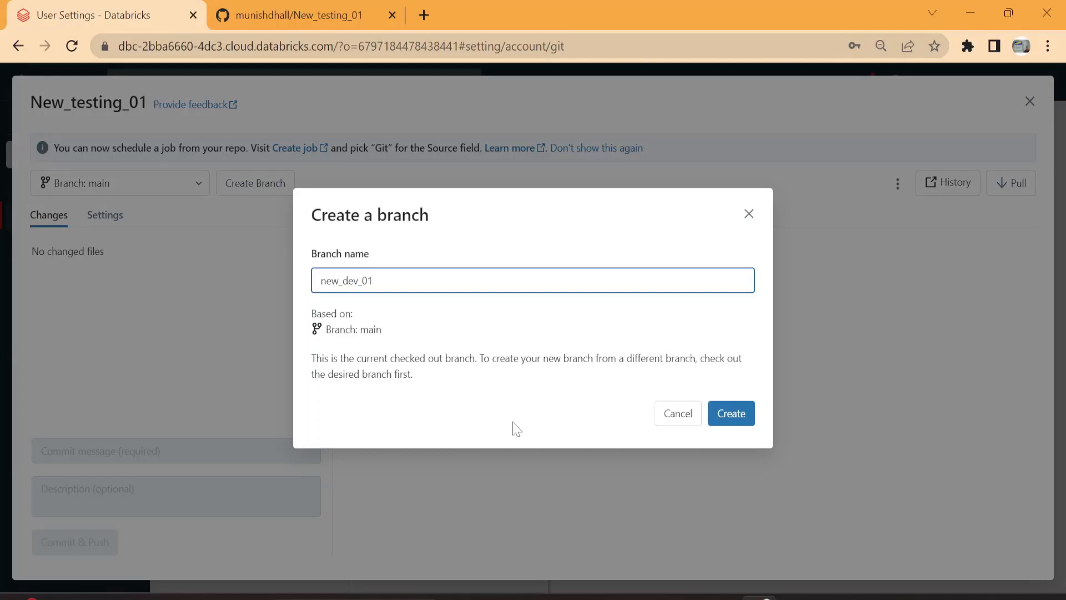
pyautogui.click(729, 413)
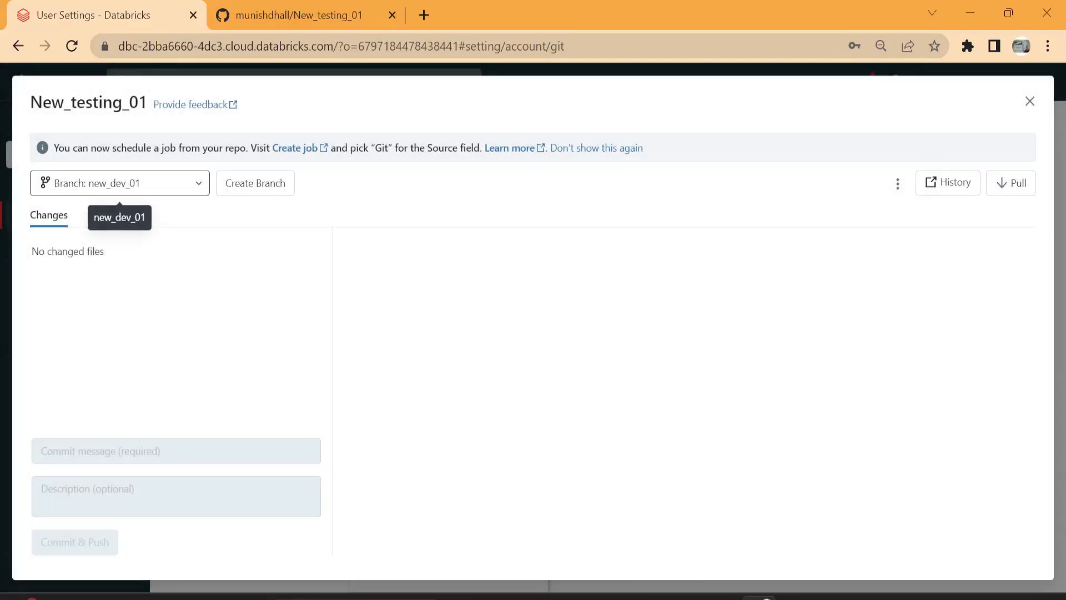
pyautogui.click(1030, 102)
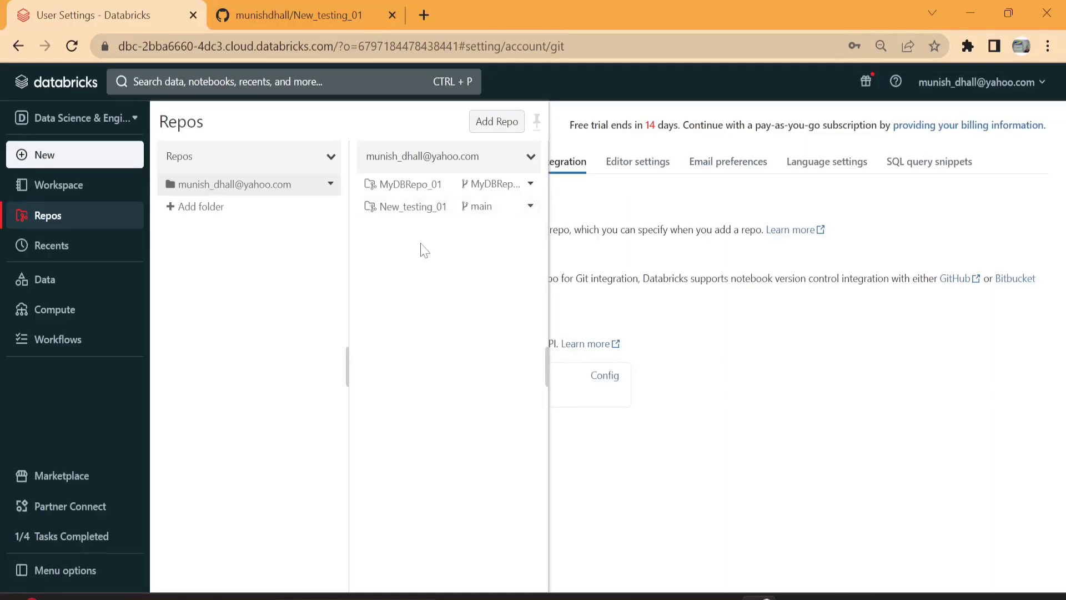
# Step: Switch the New_testing_01 repo to the main branch and back to new_dev_01, and close its Git dialog
pyautogui.click(489, 207)
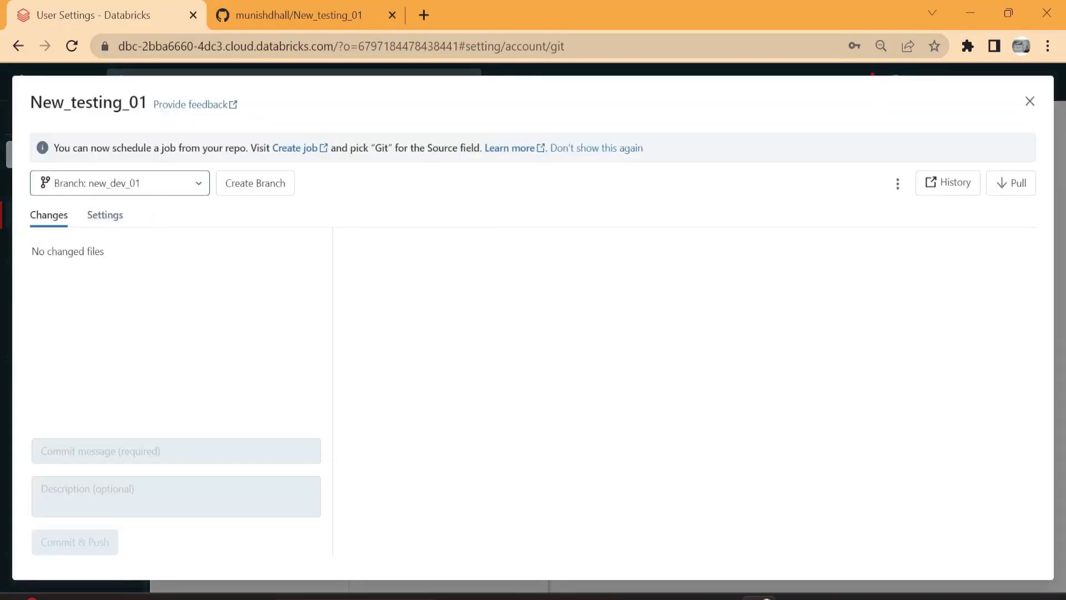
pyautogui.click(166, 183)
pyautogui.click(159, 217)
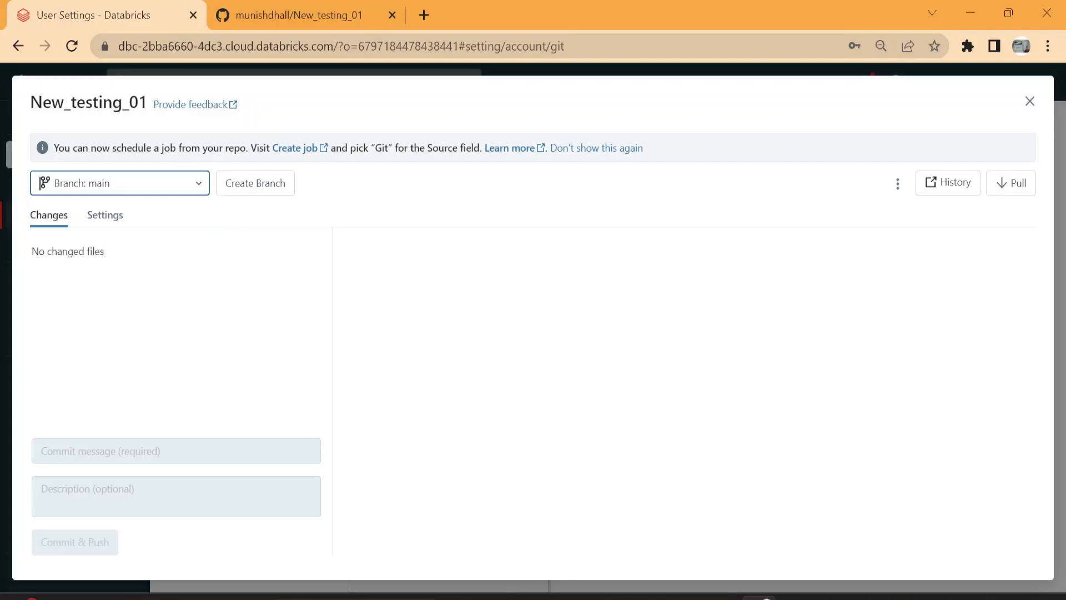
pyautogui.click(154, 183)
pyautogui.click(151, 245)
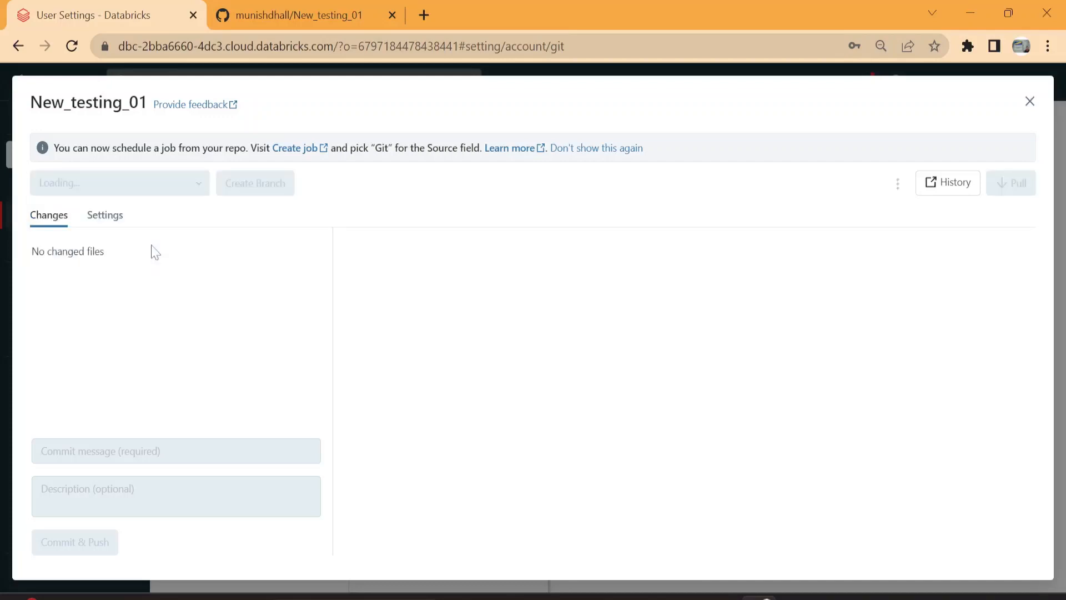
pyautogui.click(1030, 101)
# Step: Compare the New_testing_01 repository's branch and files on GitHub with its clone in Databricks Repos
pyautogui.click(348, 13)
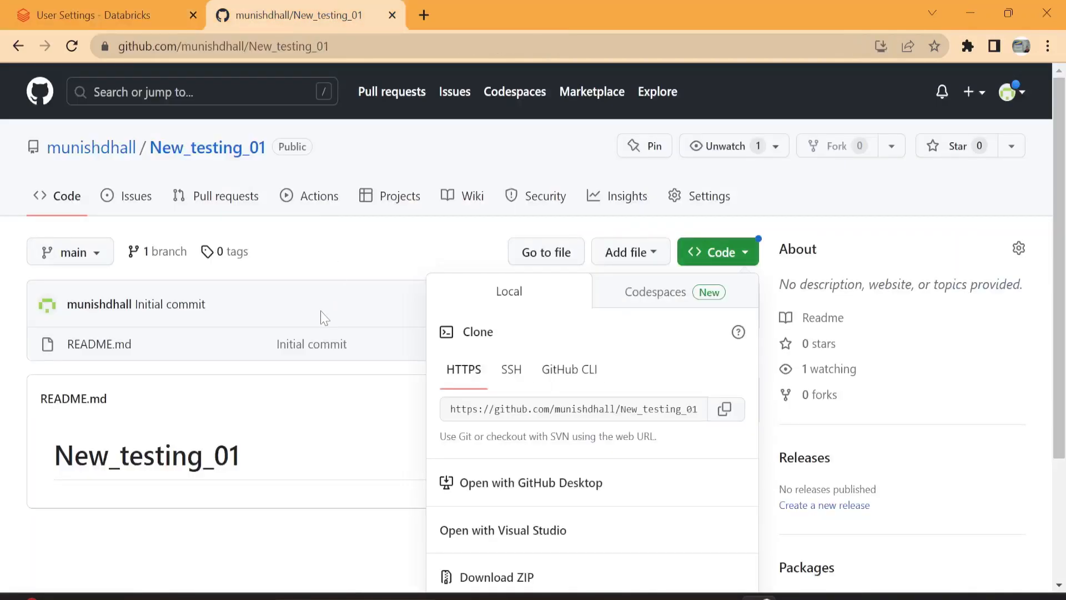
pyautogui.click(298, 412)
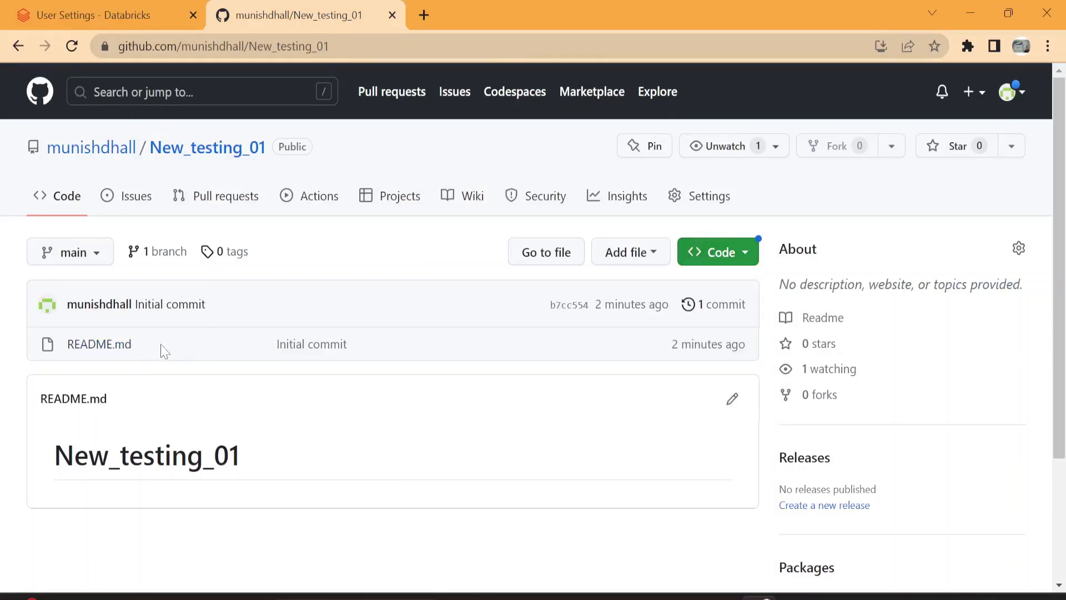
pyautogui.click(105, 5)
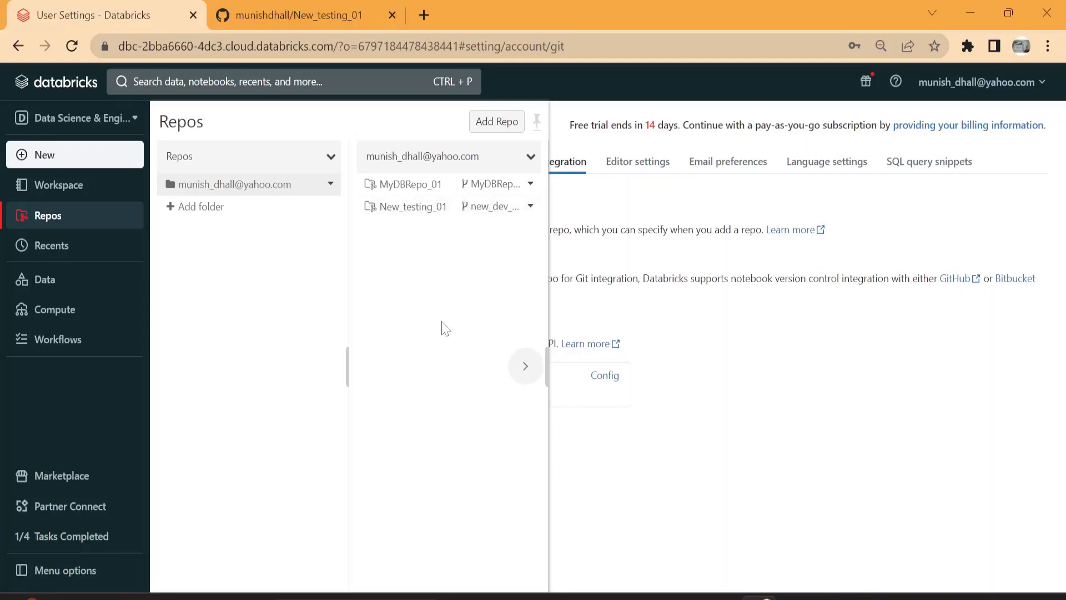
pyautogui.click(312, 28)
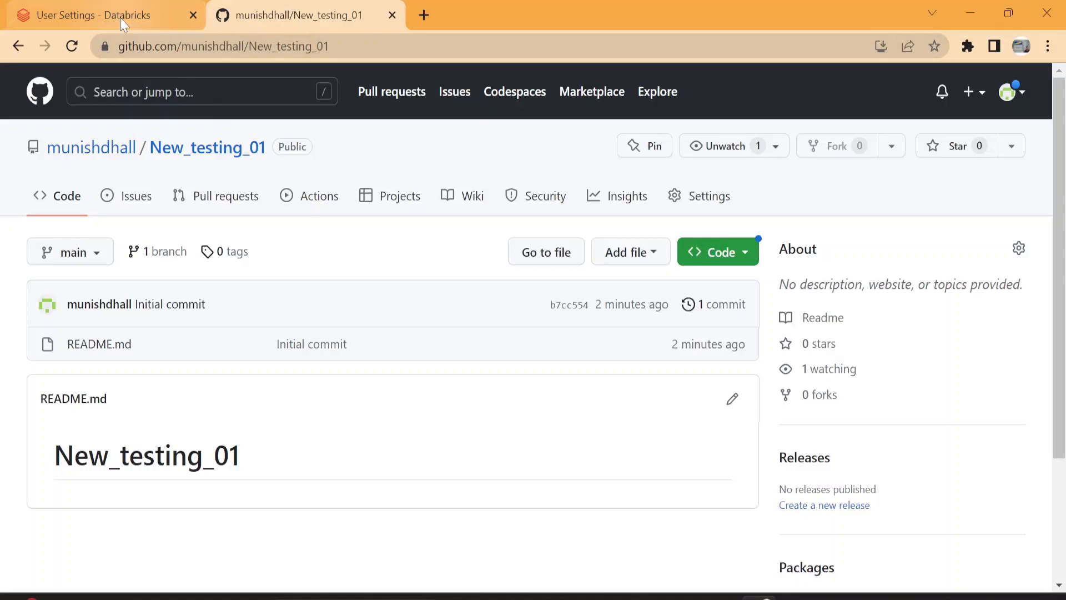
pyautogui.moveTo(120, 18)
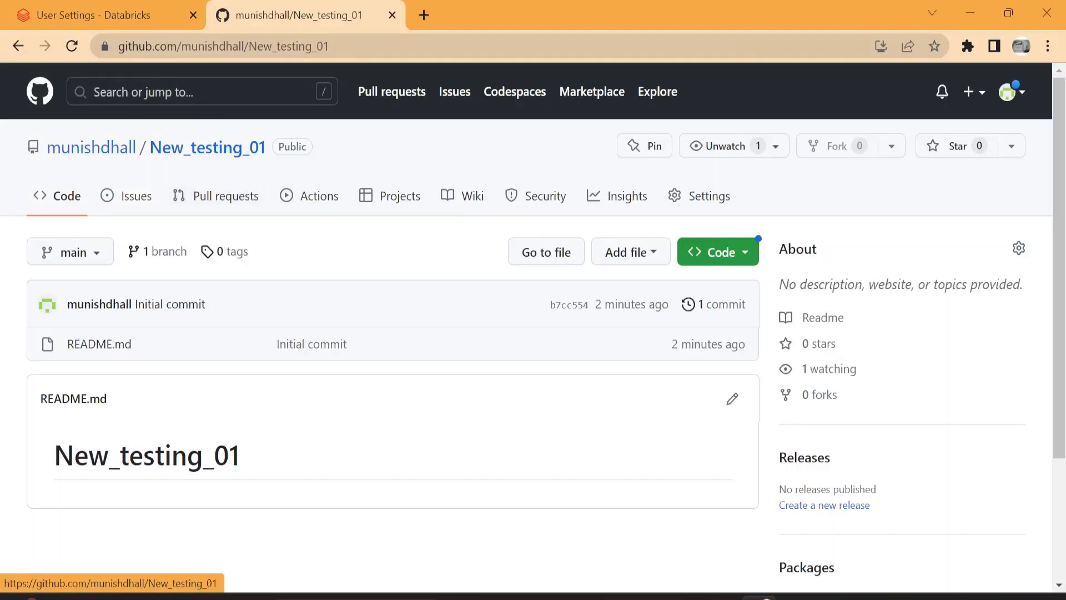
pyautogui.click(145, 18)
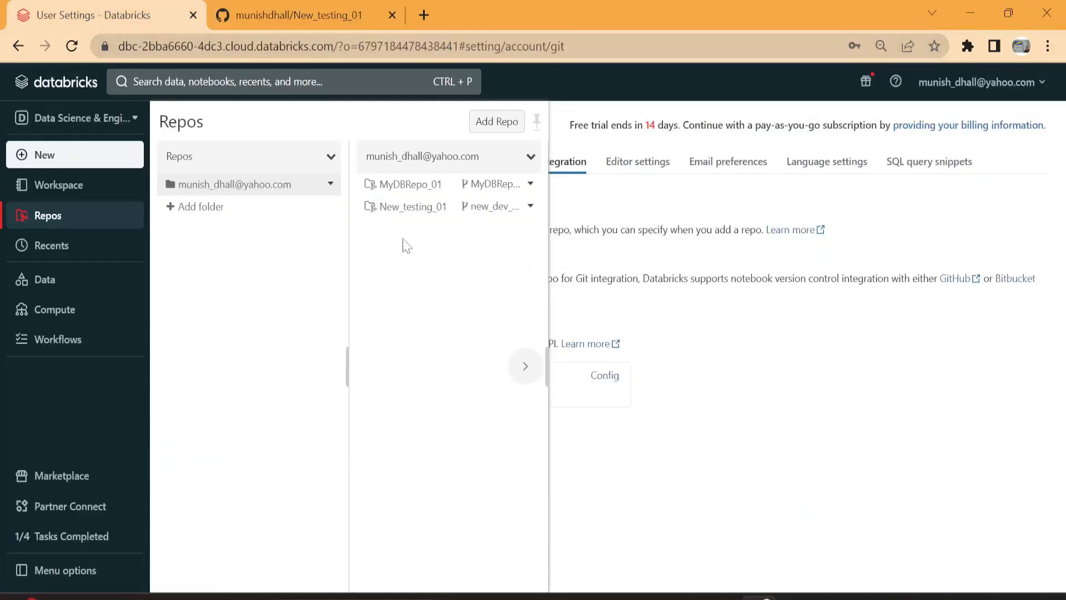
# Step: Create a folder named folder_01 in the New_testing_01 repo on the new_dev_01 branch
pyautogui.click(536, 214)
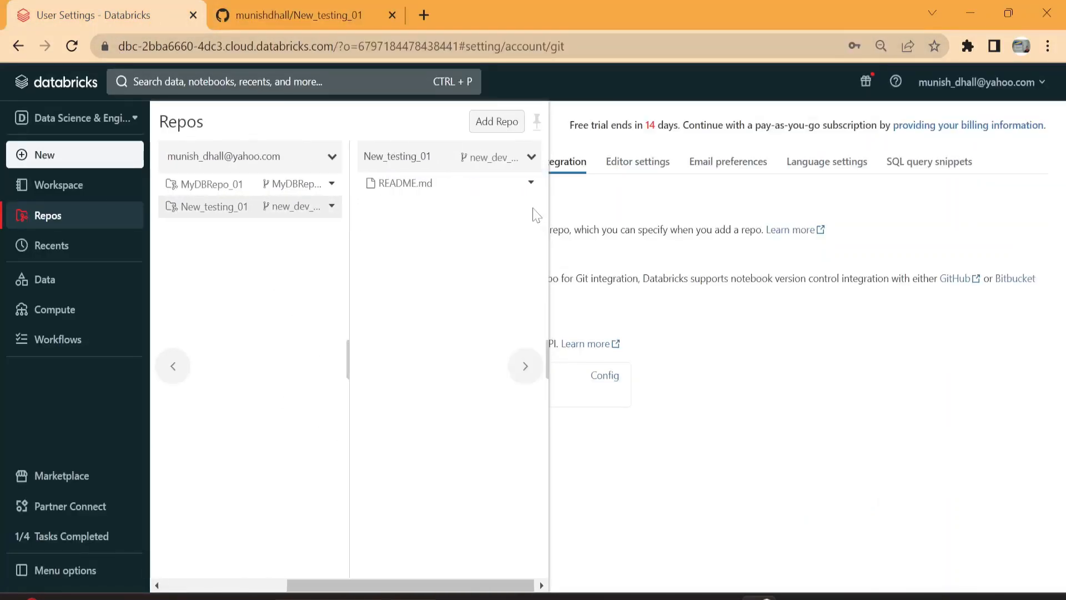
pyautogui.click(331, 206)
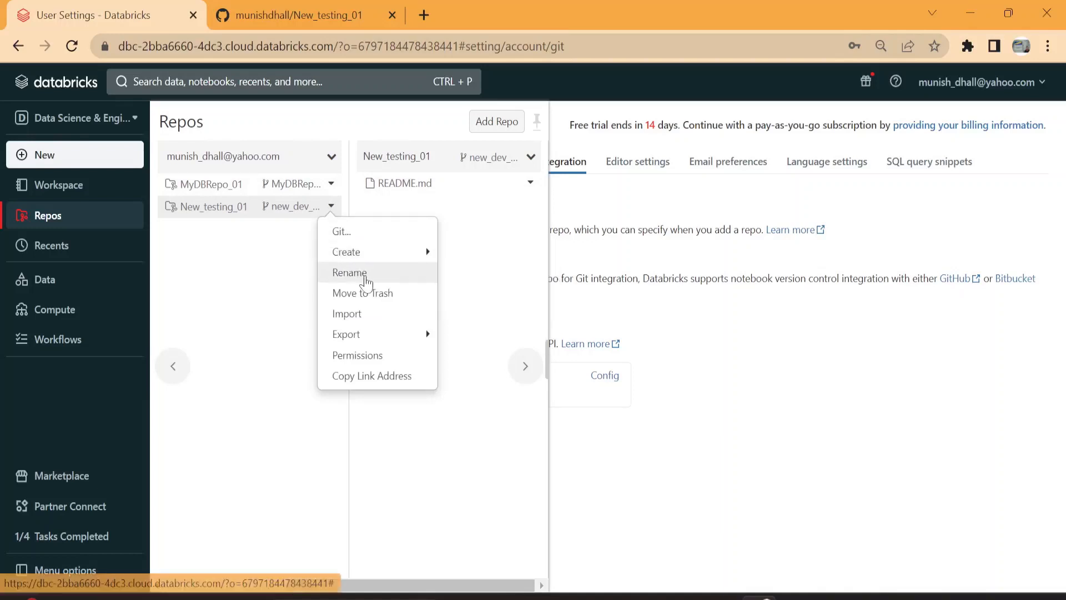
pyautogui.moveTo(438, 254)
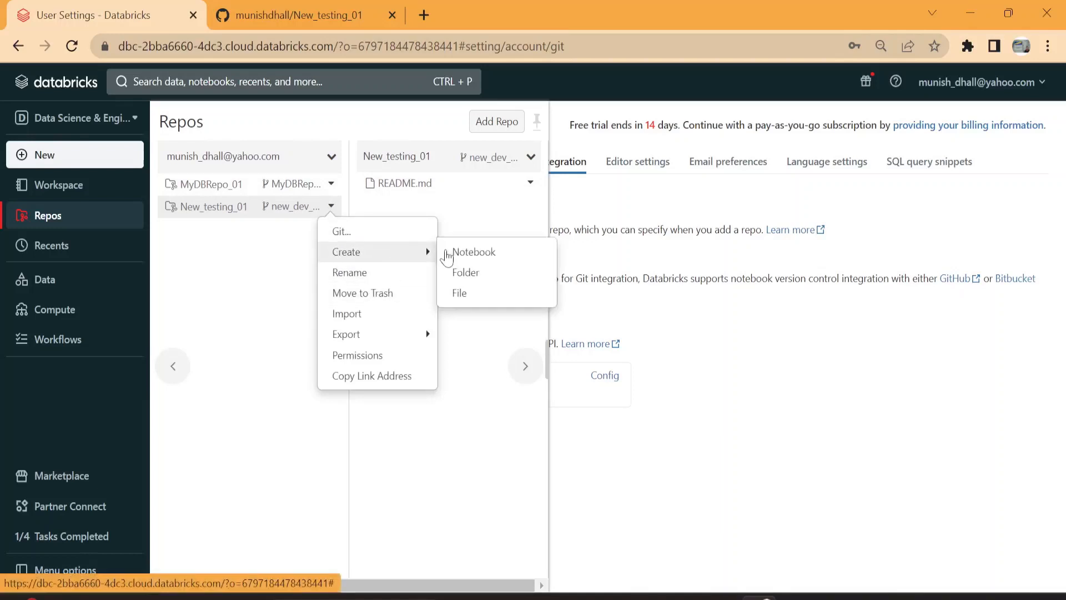
pyautogui.click(477, 272)
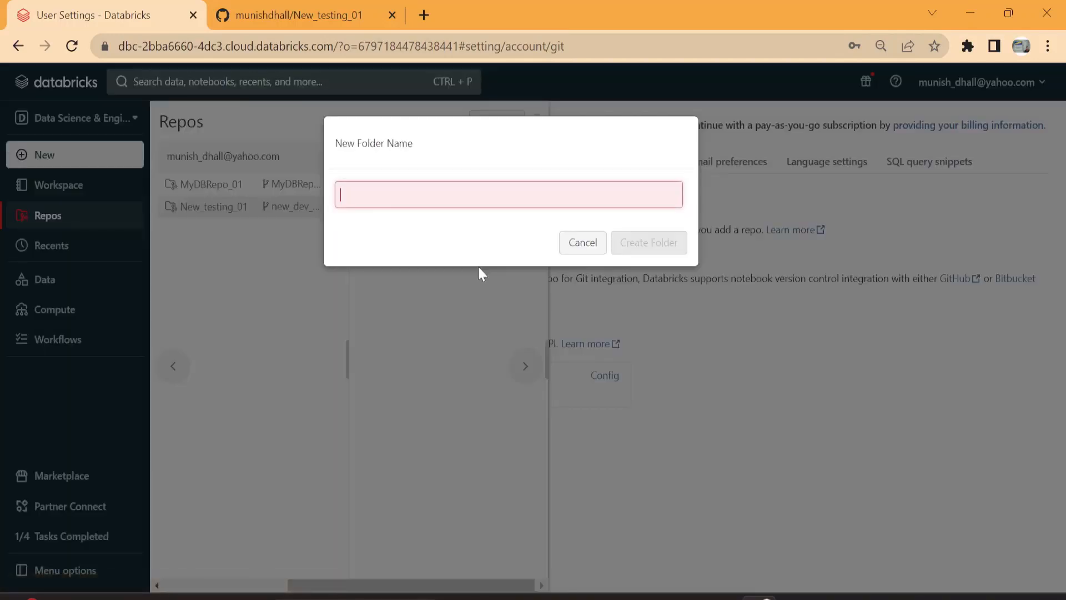
pyautogui.write('folder_01')
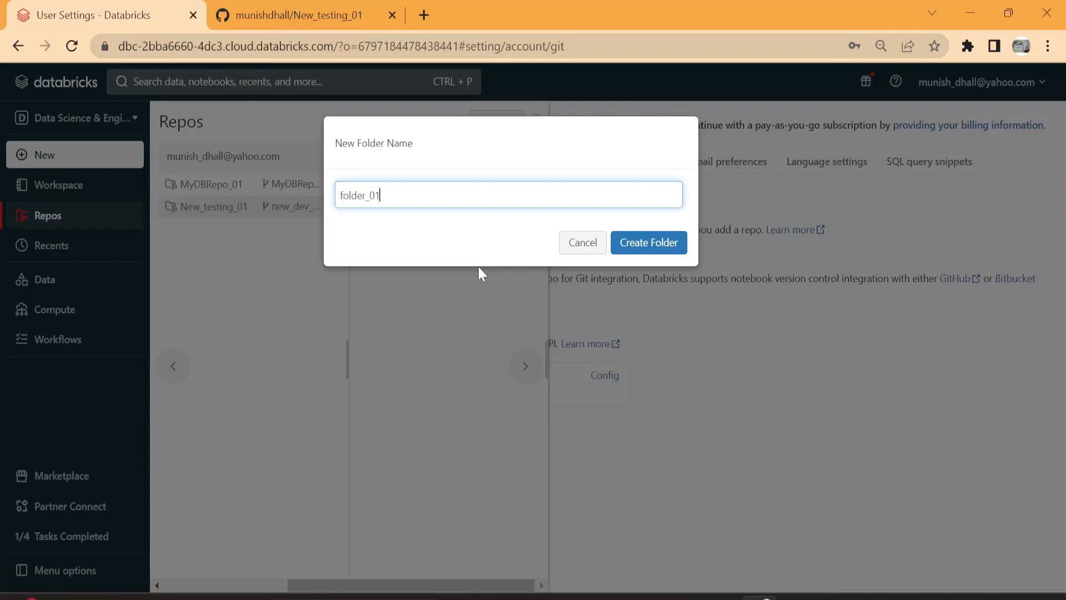
pyautogui.press('Return')
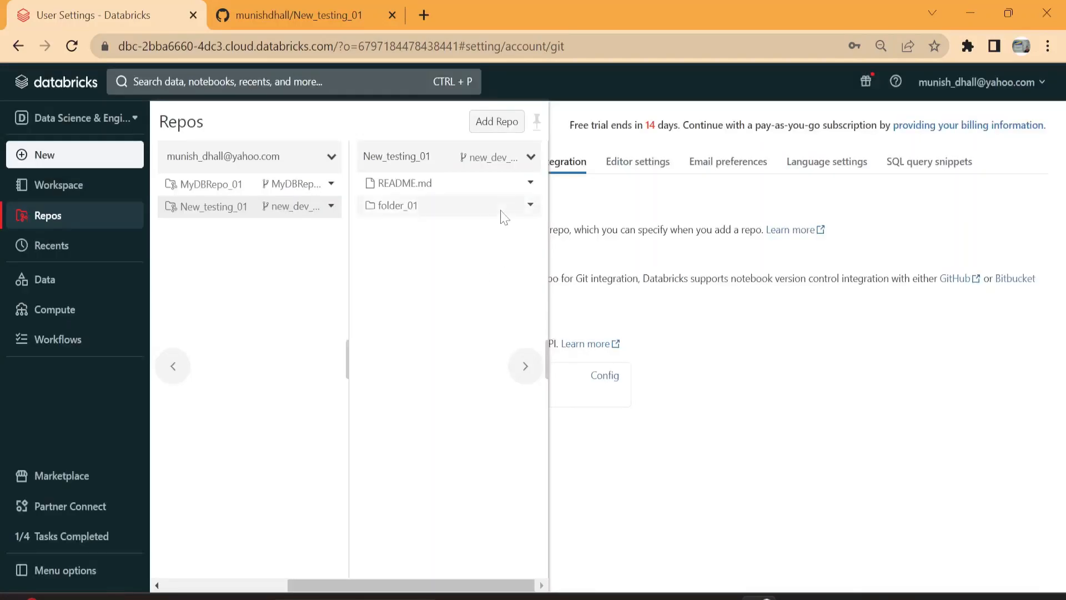
# Step: Open folder_01 and create a notebook inside it
pyautogui.click(488, 184)
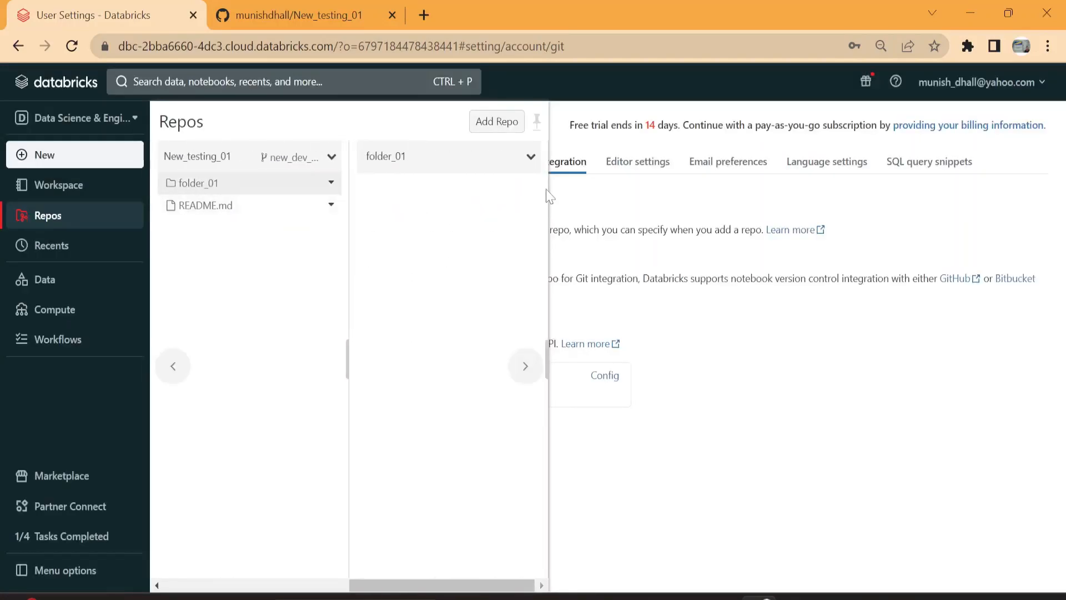
pyautogui.click(530, 157)
pyautogui.moveTo(561, 185)
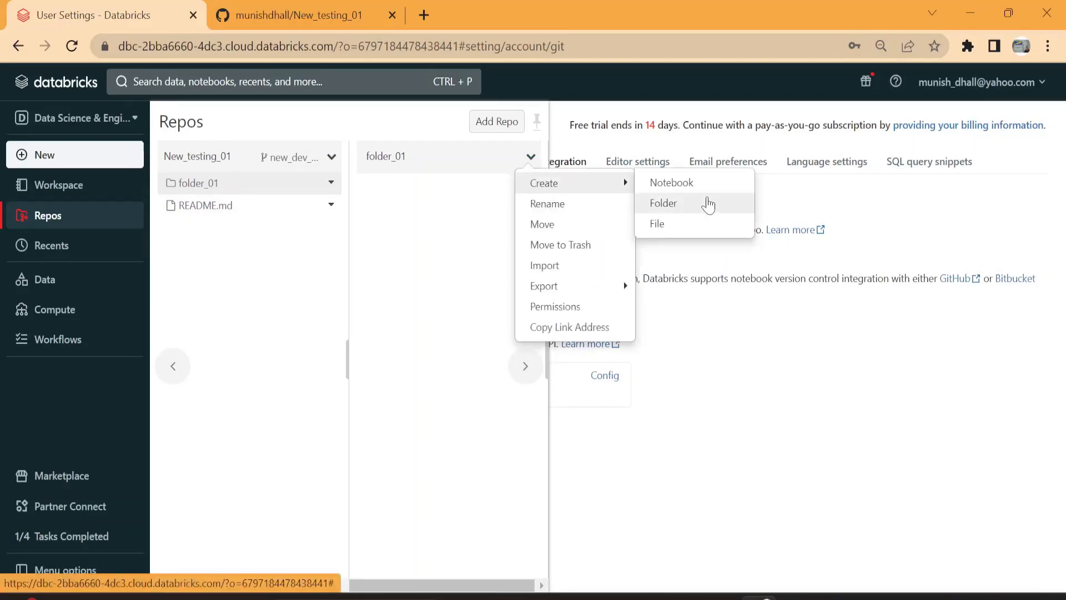
pyautogui.click(707, 185)
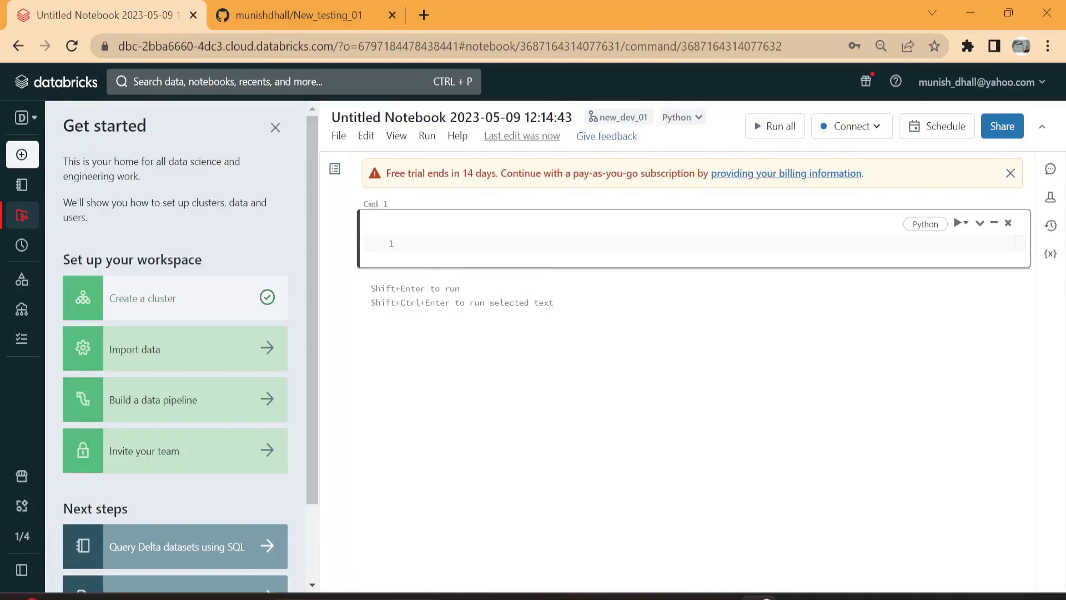
# Step: Enter print ("Lets Learn DB") in the notebook's first cell
pyautogui.write('pri')
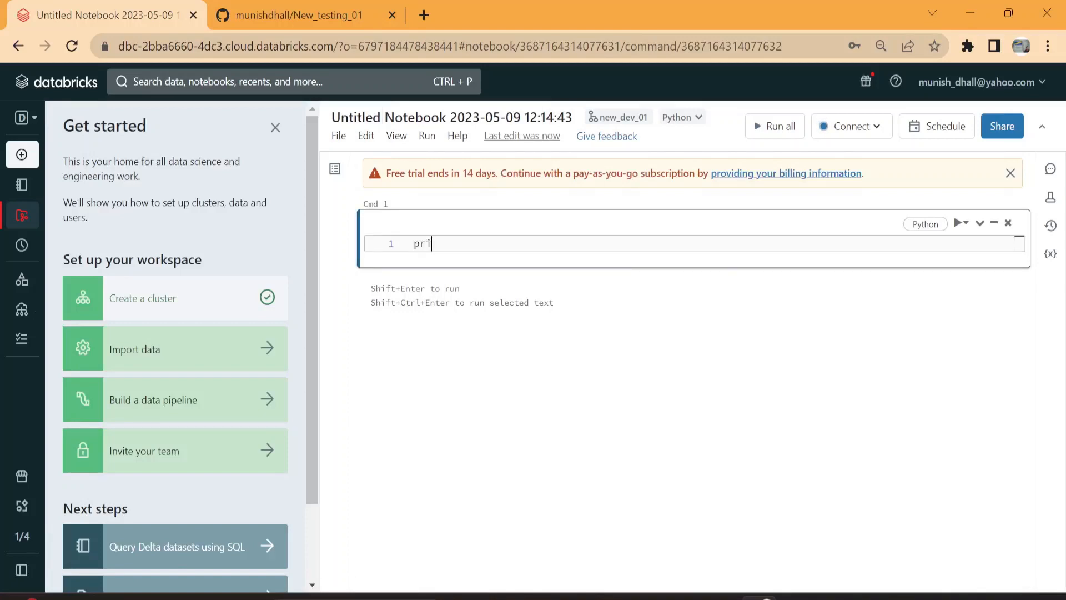
pyautogui.write('nt ("Lets Learn DB')
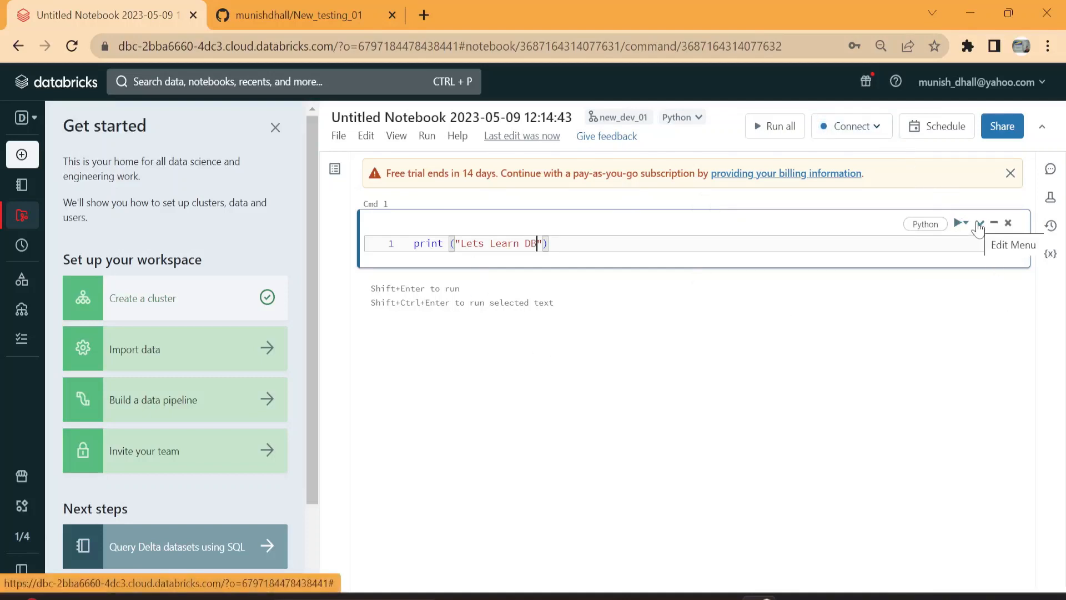
# Step: Start the [default]basic-starter-cluster compute resource and attach the notebook to it
pyautogui.click(874, 136)
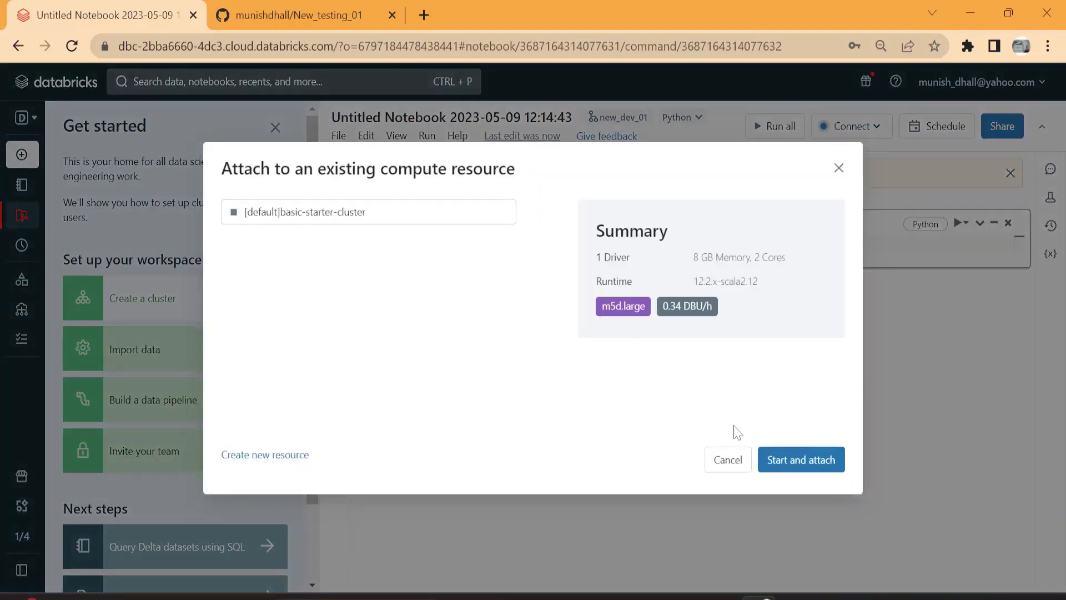
pyautogui.click(727, 459)
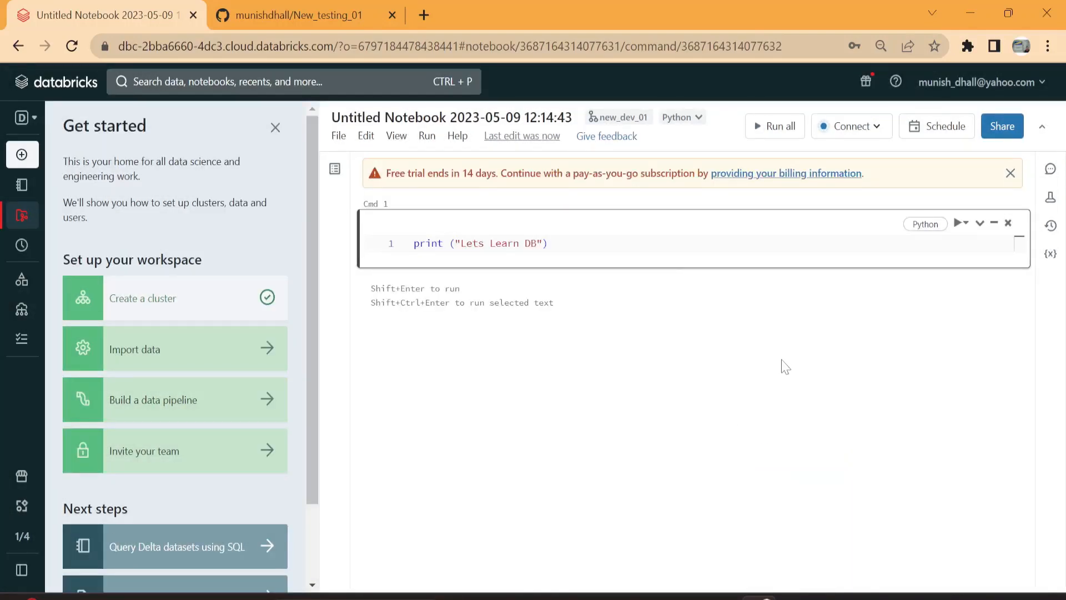
pyautogui.hotkey('ctrl', 's')
pyautogui.click(834, 507)
pyautogui.click(855, 126)
pyautogui.click(610, 283)
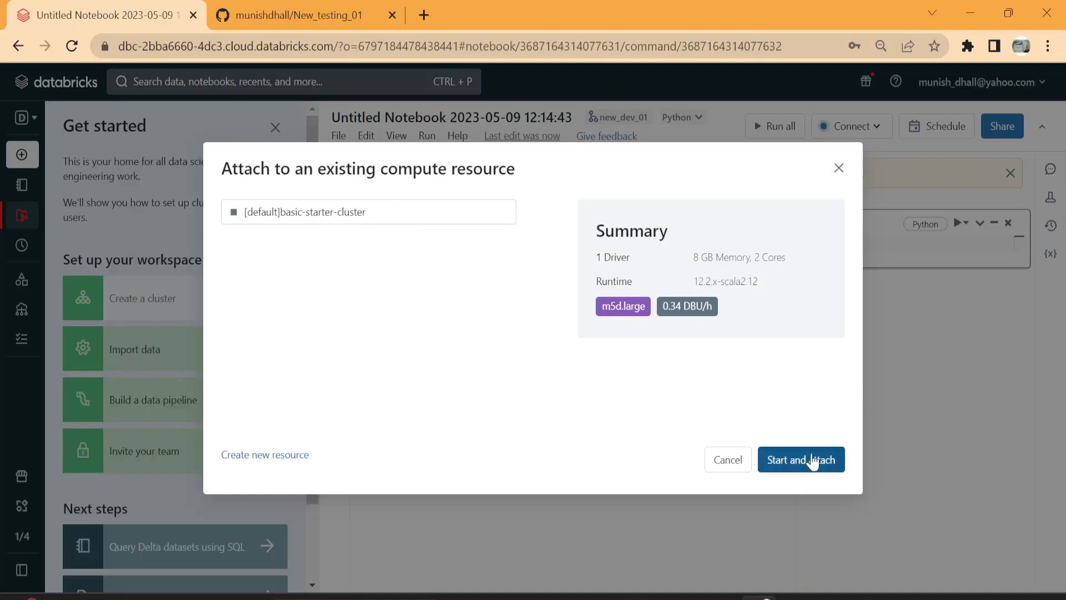
pyautogui.click(806, 469)
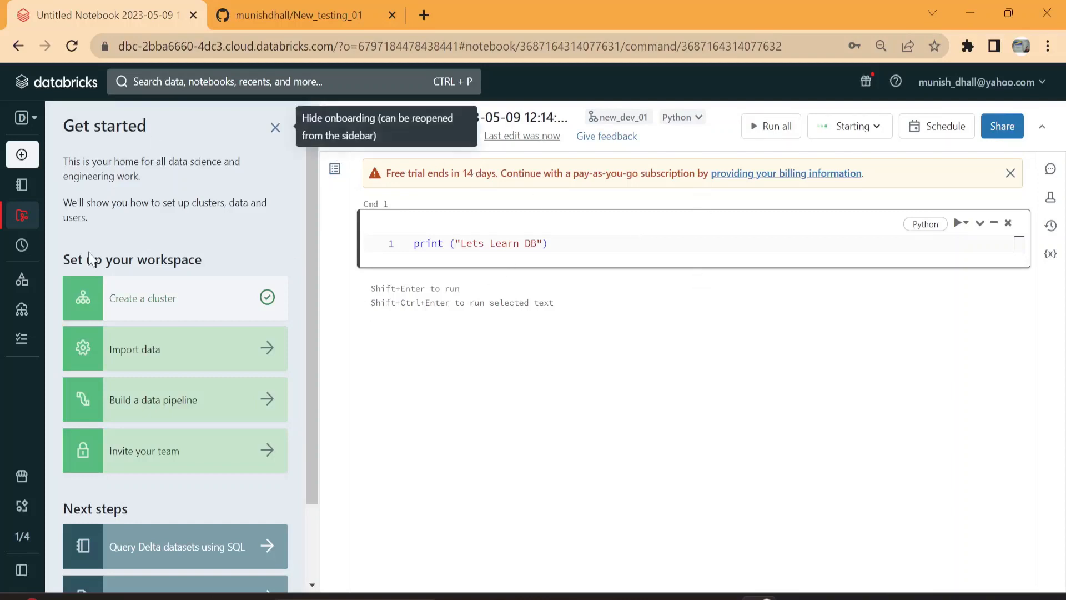
# Step: Check the notebook's location in folder_01 and review the repo's uncommitted changes in the new_dev_01 Git dialog
pyautogui.click(36, 218)
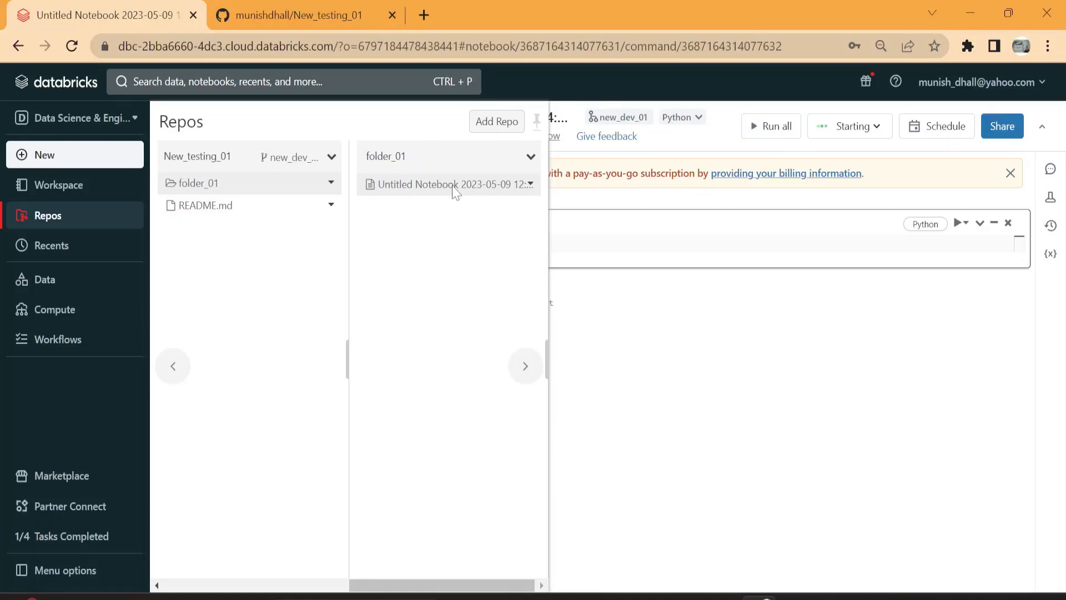
pyautogui.click(743, 445)
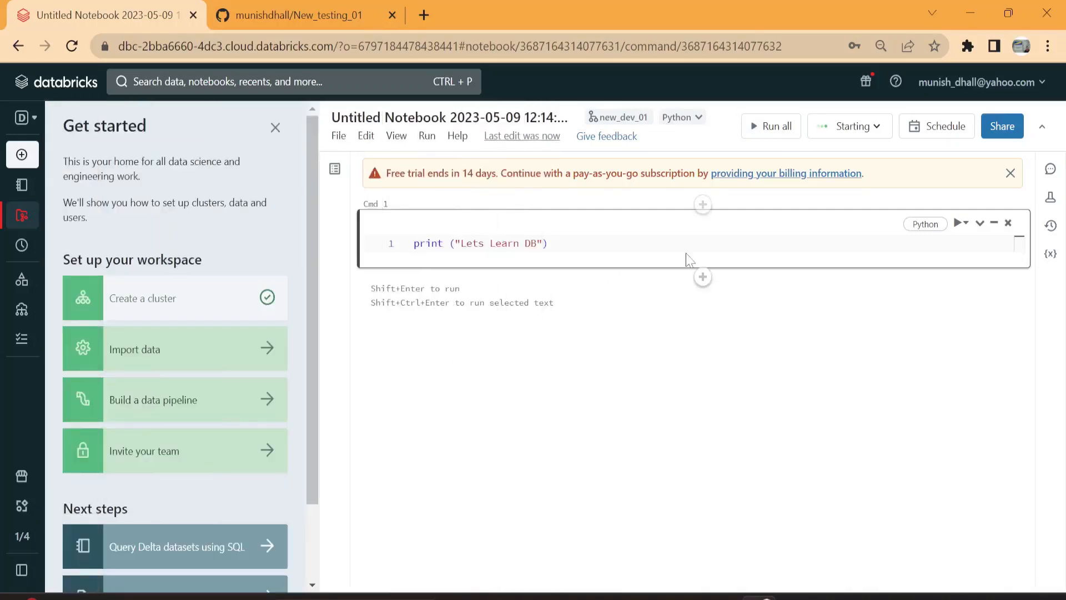
pyautogui.click(621, 123)
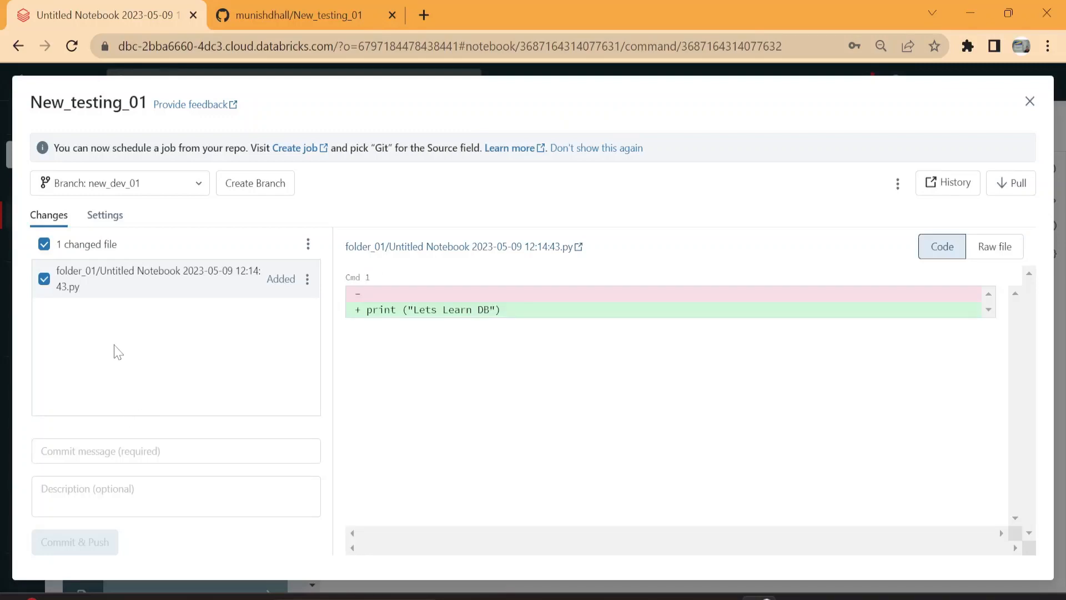
pyautogui.click(142, 451)
pyautogui.hotkey('alt', 'Tab')
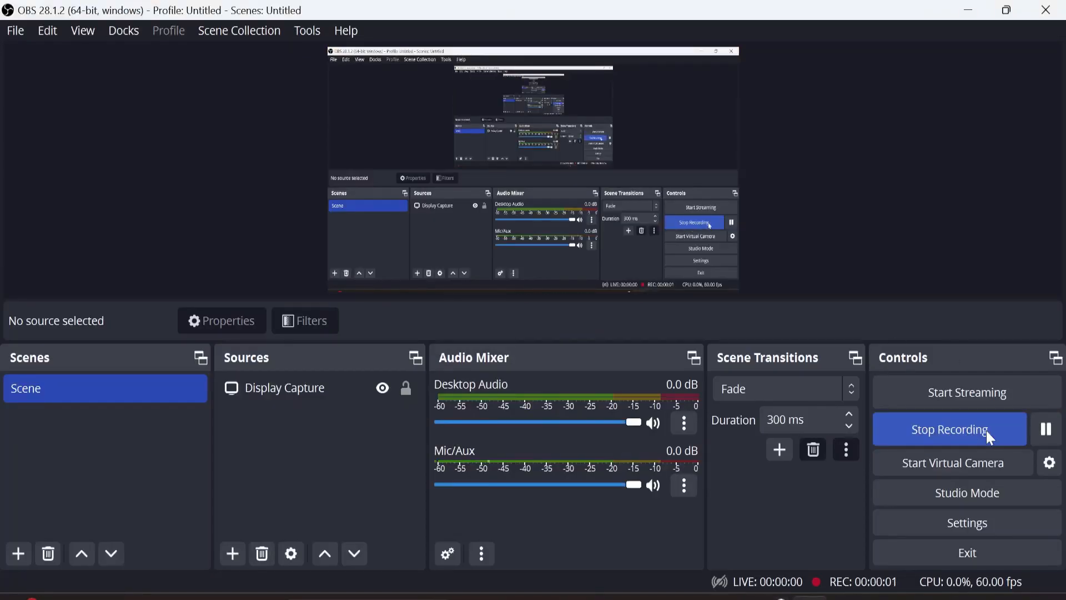
pyautogui.hotkey('alt', 'Tab')
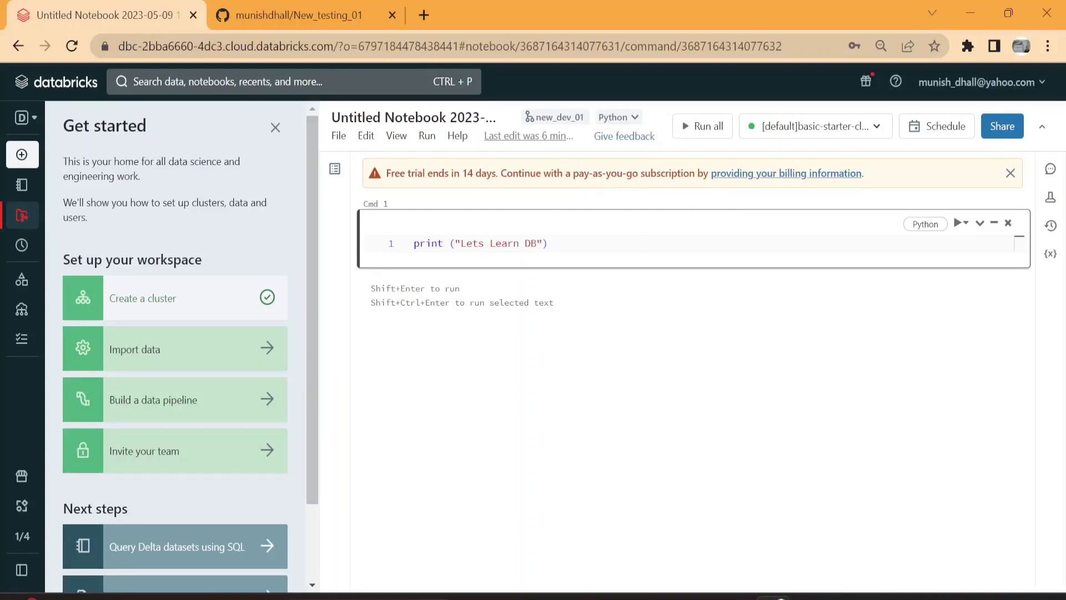
# Step: Run the notebook's print cell and block the site's notification request
pyautogui.click(548, 243)
pyautogui.hotkey('shift', 'Return')
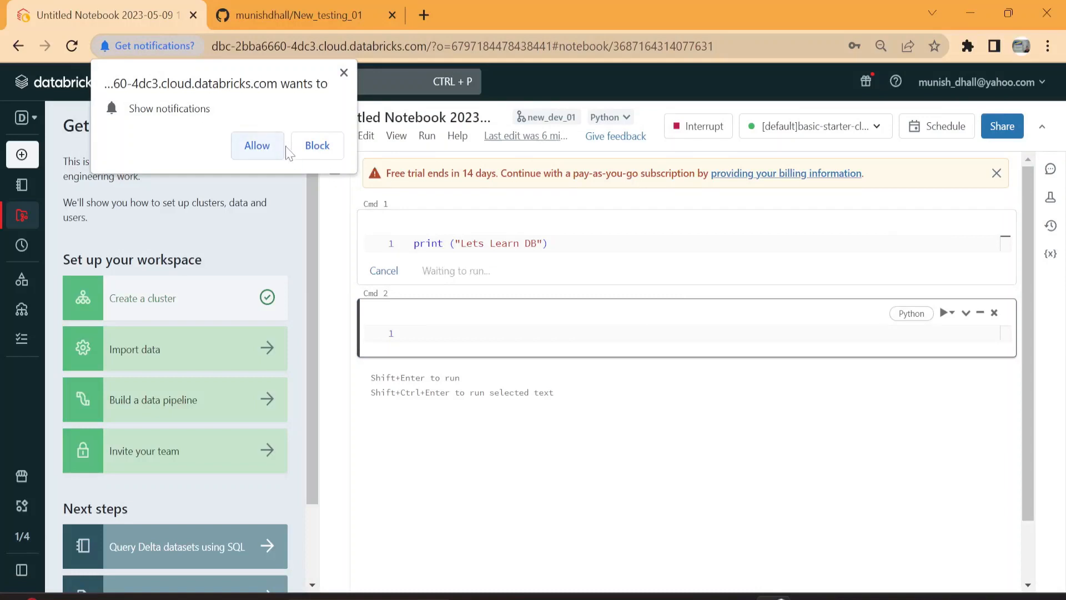
pyautogui.click(314, 146)
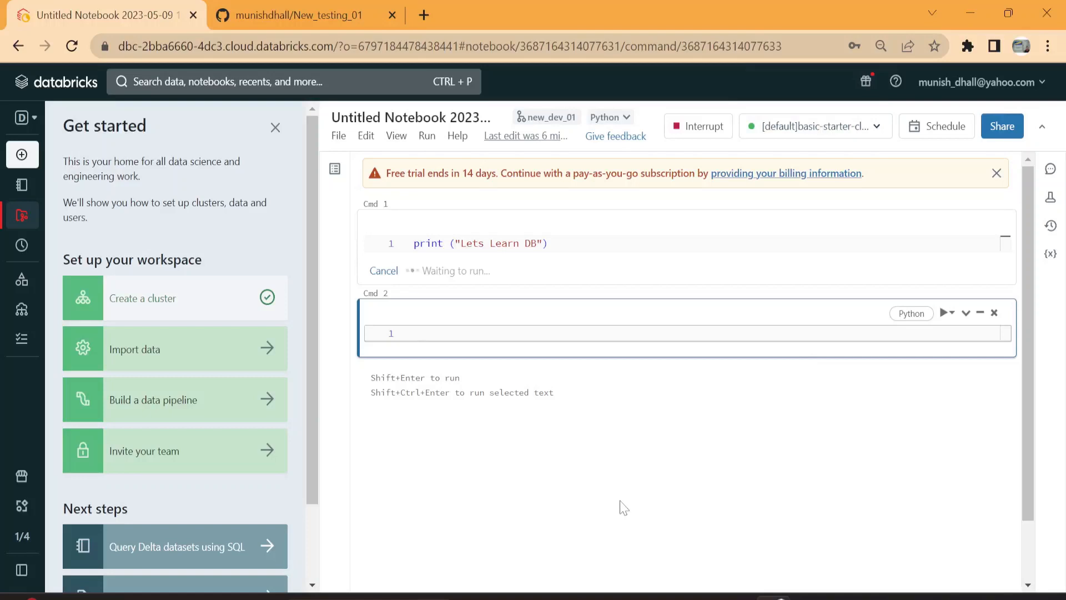
# Step: Hide the Get started onboarding pane and briefly view the Repos browser
pyautogui.click(276, 127)
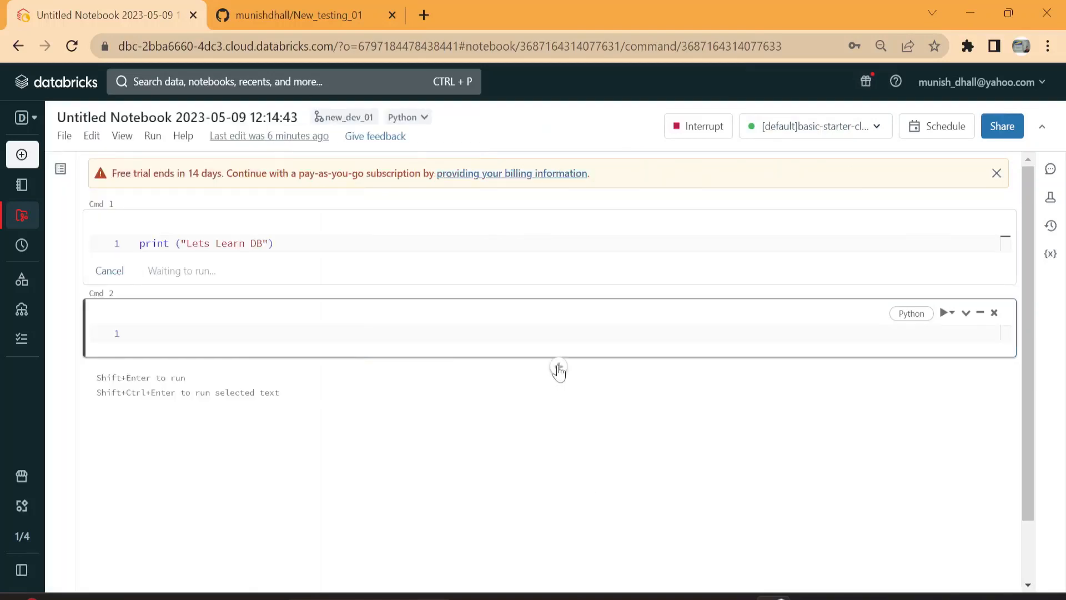
pyautogui.click(33, 218)
pyautogui.click(762, 420)
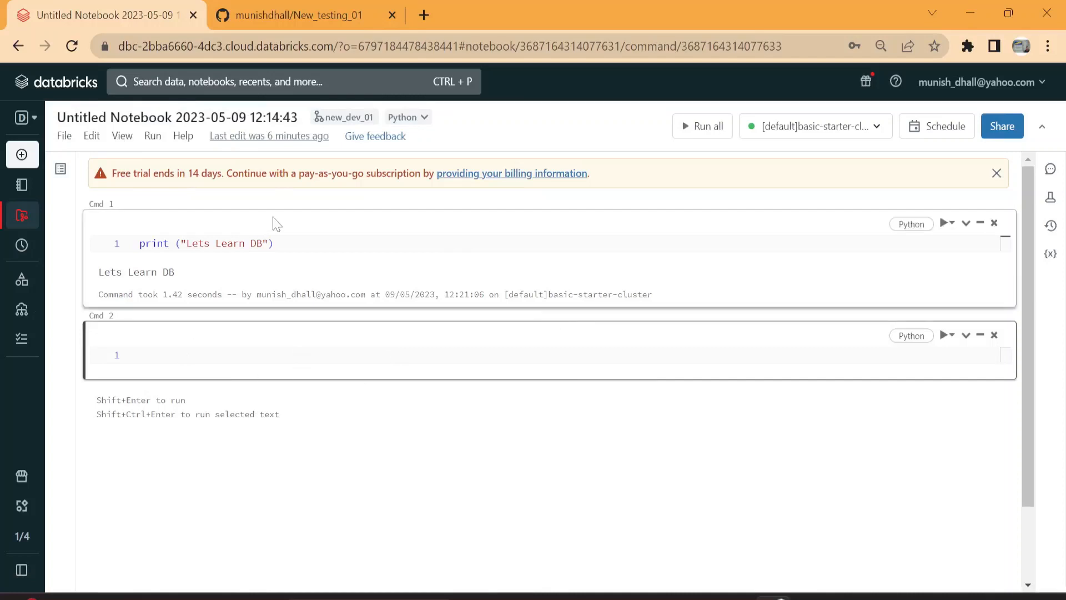
# Step: Commit and push the added notebook file to the new_dev_01 branch with the commit message "New file"
pyautogui.click(342, 118)
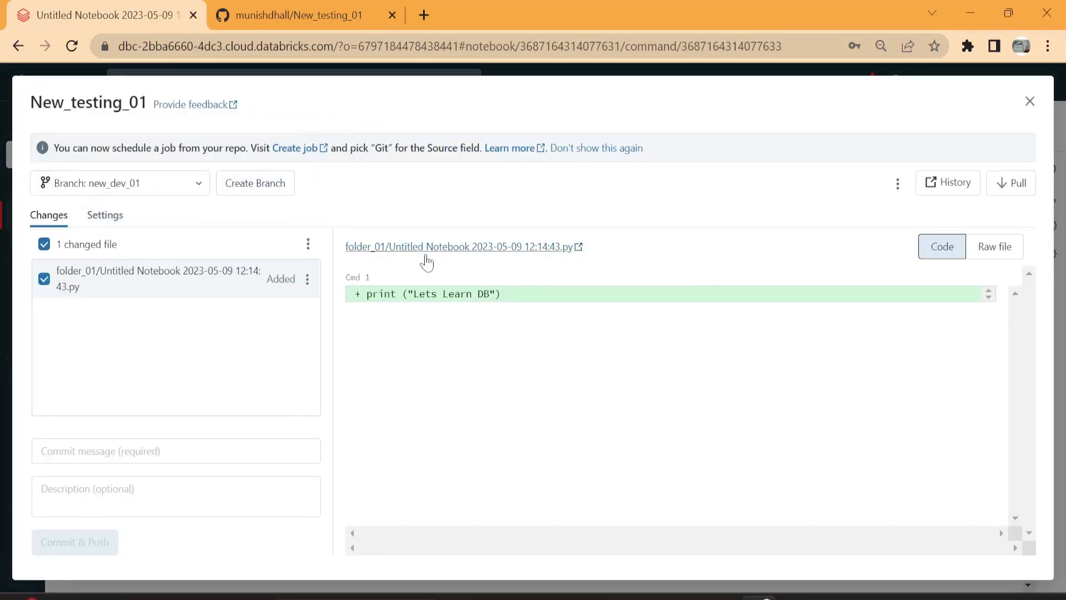
pyautogui.click(44, 279)
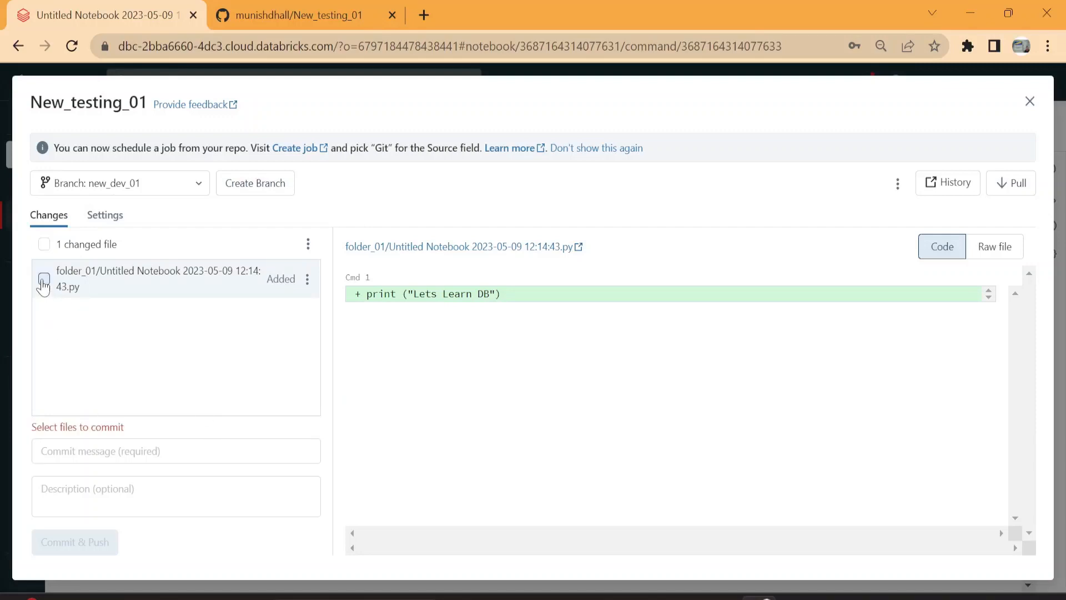
pyautogui.click(43, 279)
pyautogui.click(78, 450)
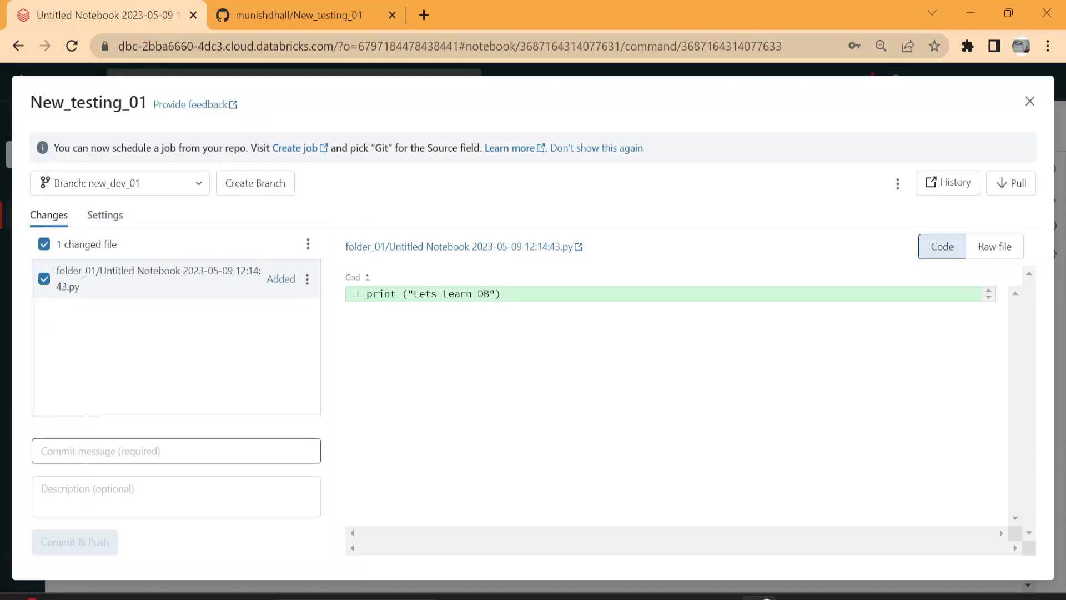
pyautogui.write('New file')
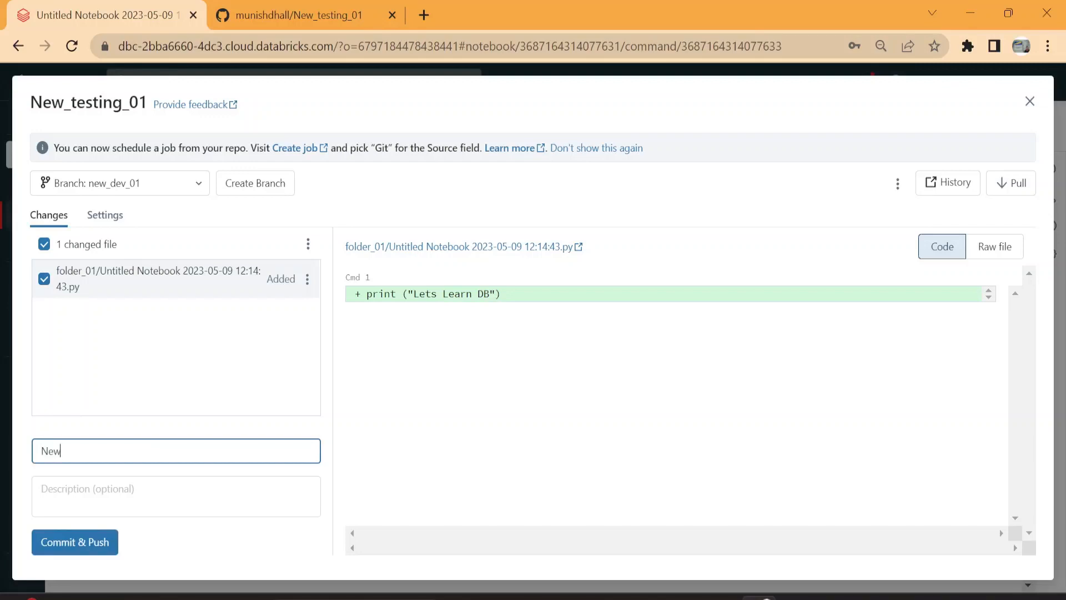
pyautogui.click(75, 549)
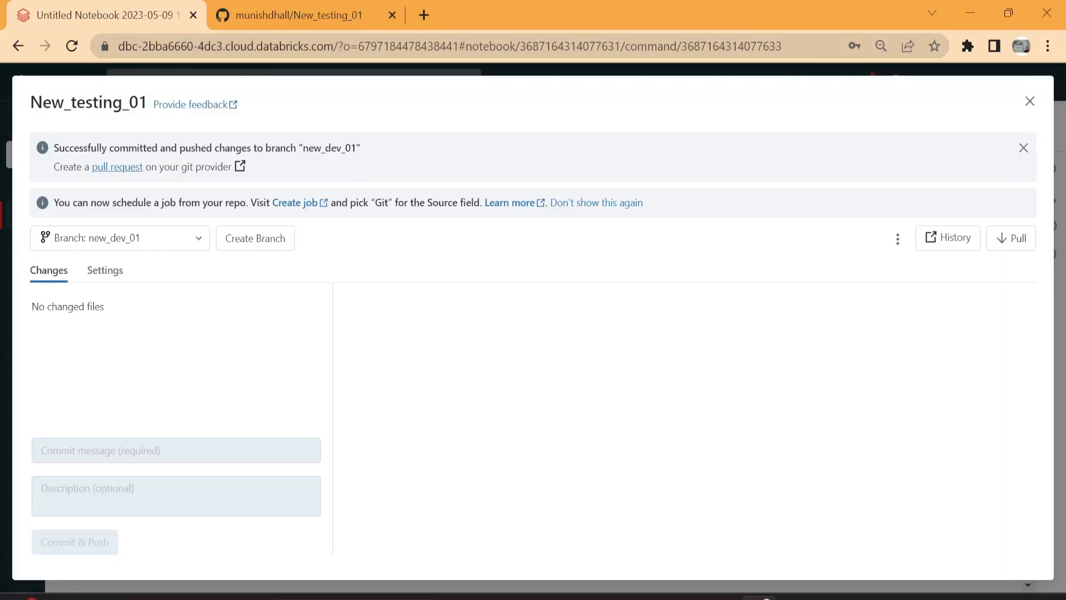
# Step: Switch to GitHub, reload the New_testing_01 page to check its branches and files, and return to Databricks
pyautogui.click(297, 18)
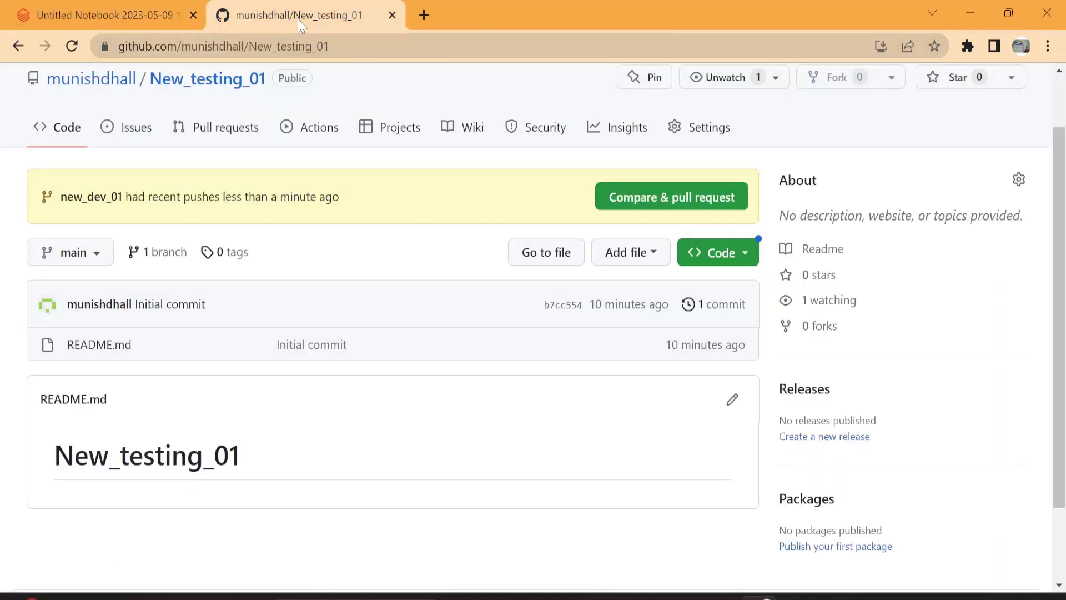
pyautogui.click(73, 51)
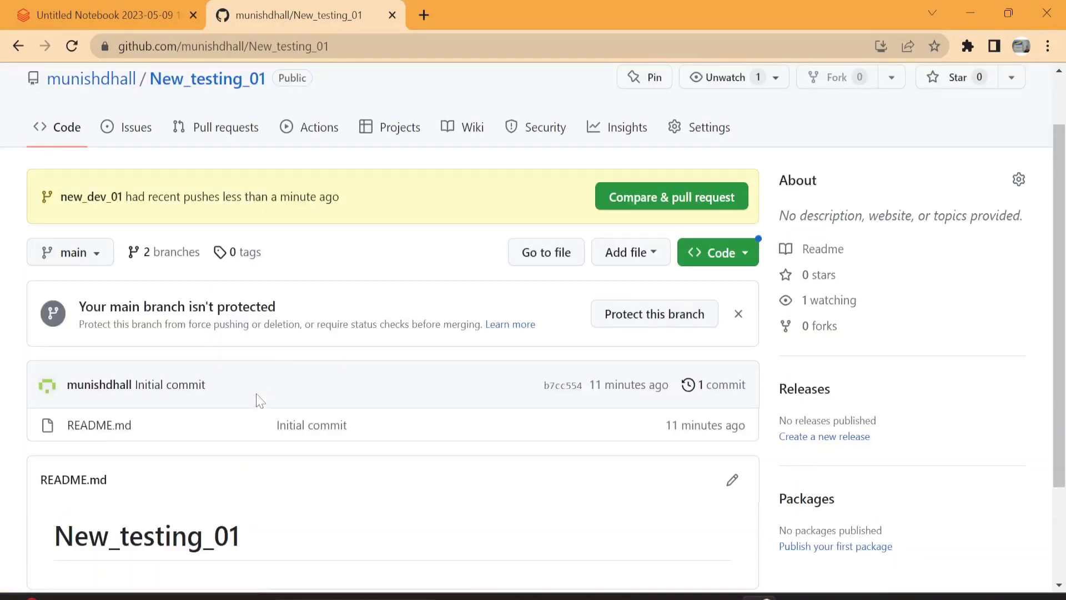
pyautogui.click(129, 12)
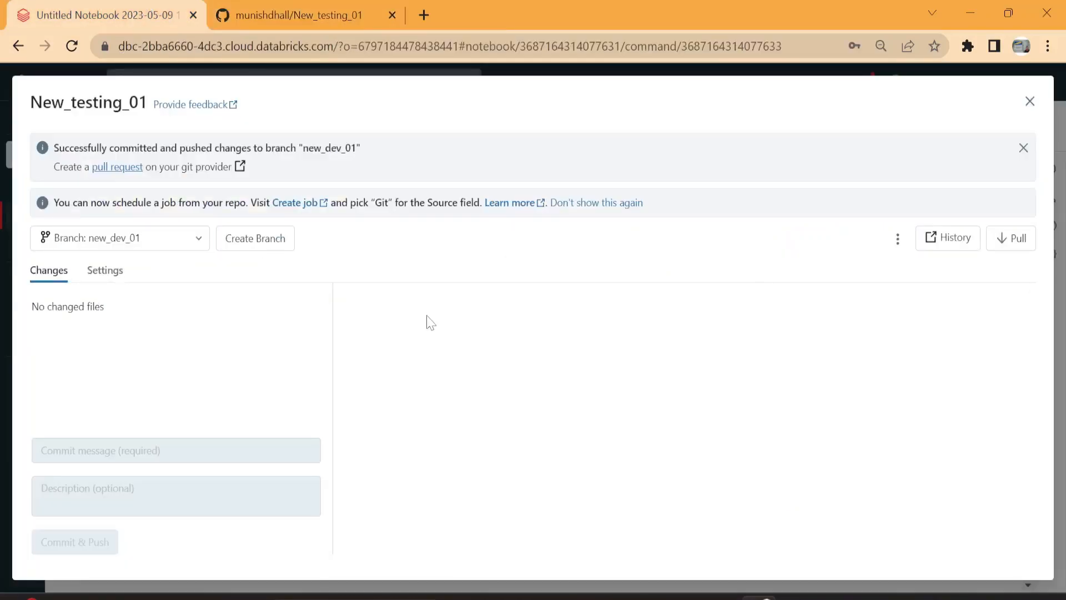
# Step: Follow the pull request link to GitHub and create the "New file" pull request from new_dev_01 into main
pyautogui.click(126, 168)
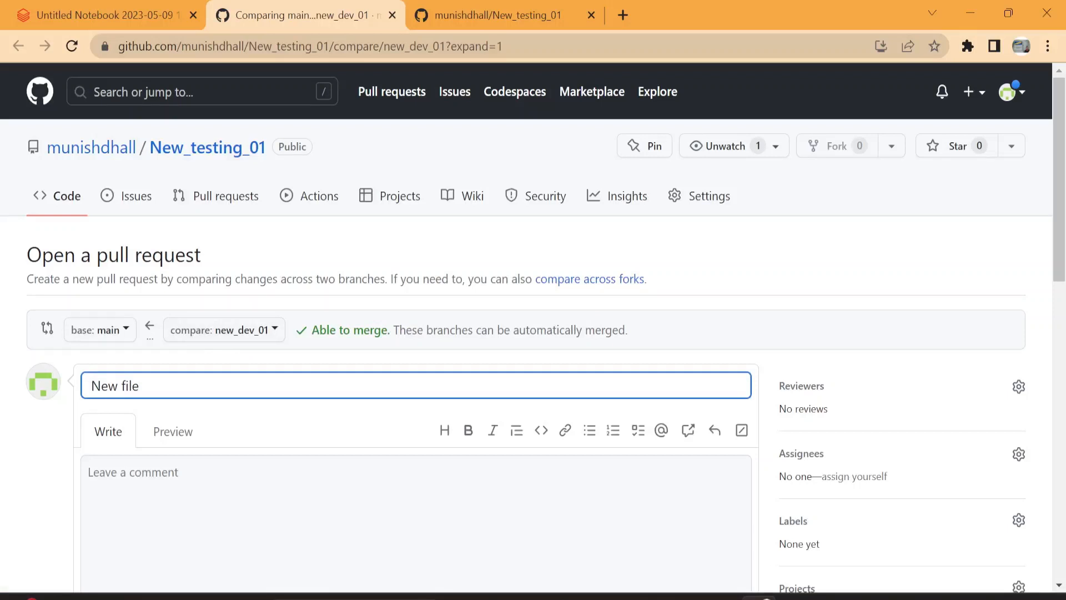
pyautogui.scroll(-5, 669, 500)
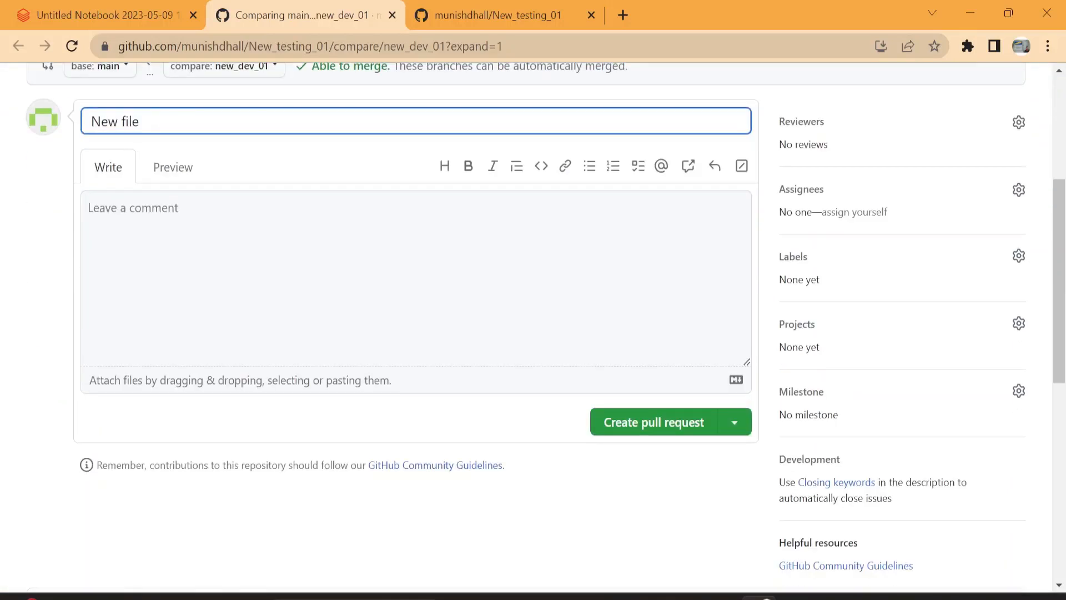
pyautogui.click(676, 436)
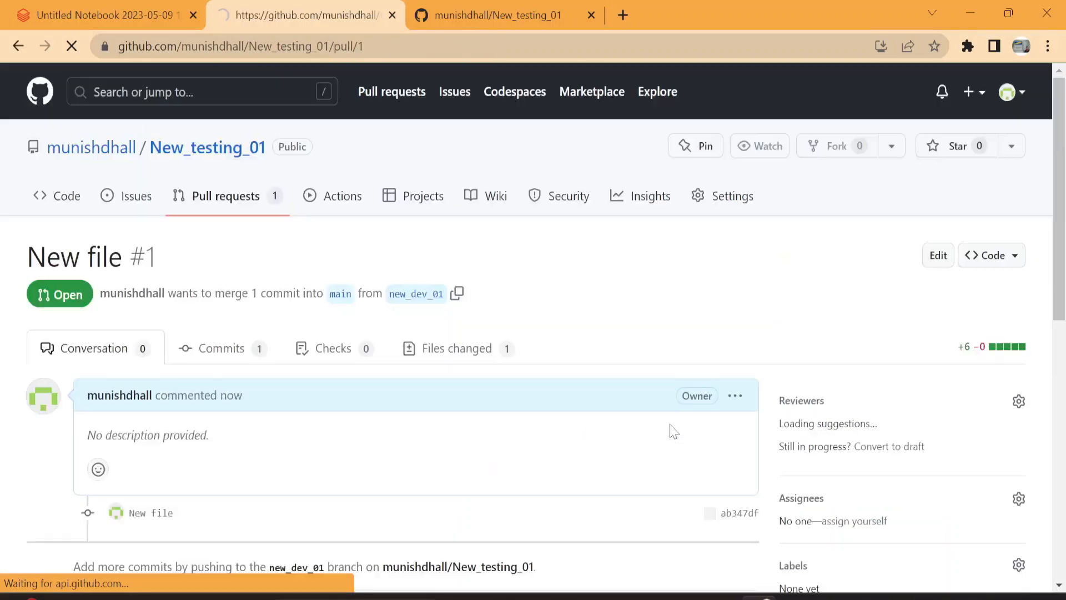
# Step: Merge the "New file" pull request #1 from new_dev_01 into main and review the merged pull request page
pyautogui.scroll(-5, 674, 432)
pyautogui.scroll(-1, 674, 430)
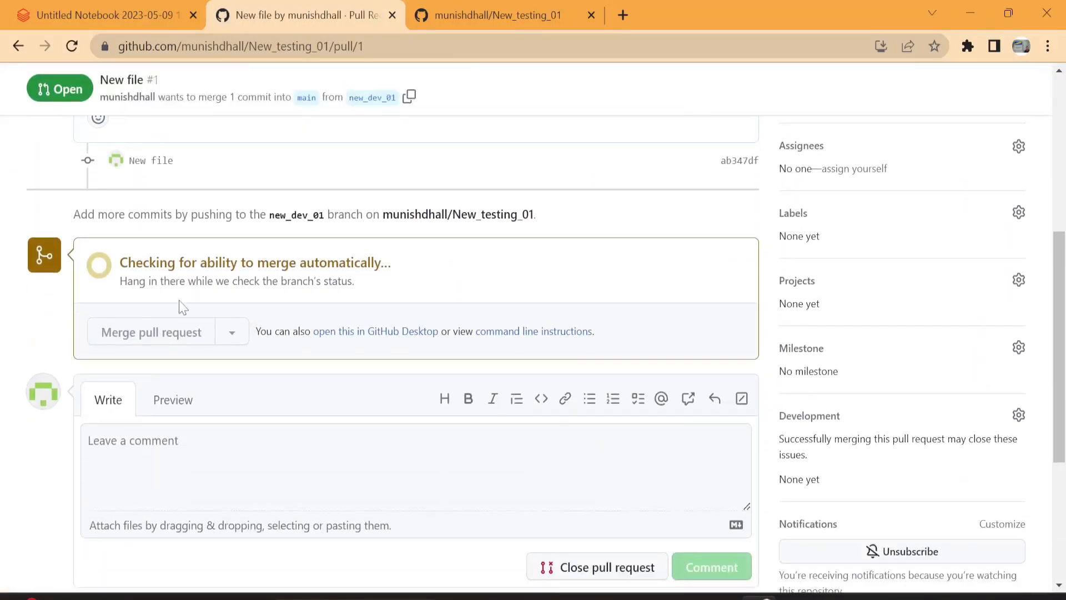
pyautogui.click(177, 407)
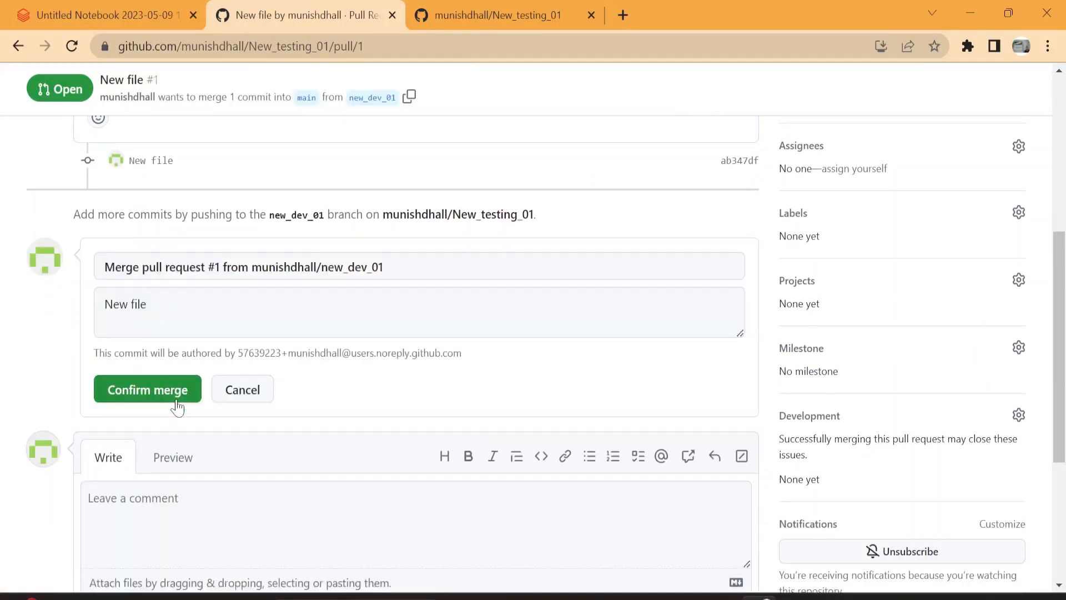
pyautogui.click(162, 396)
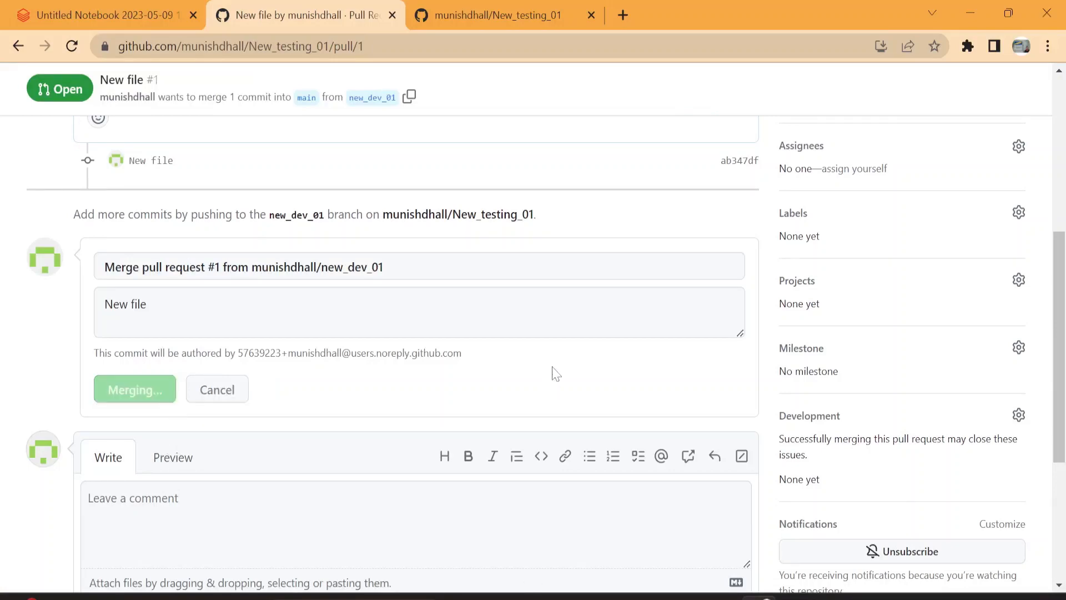
pyautogui.scroll(6, 555, 373)
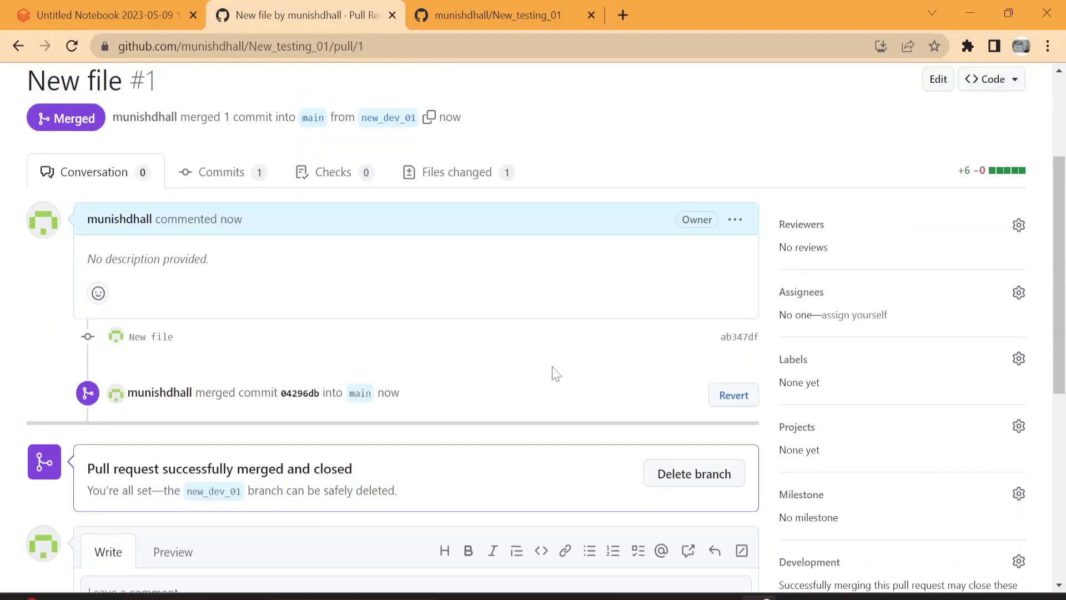
pyautogui.scroll(-6, 489, 323)
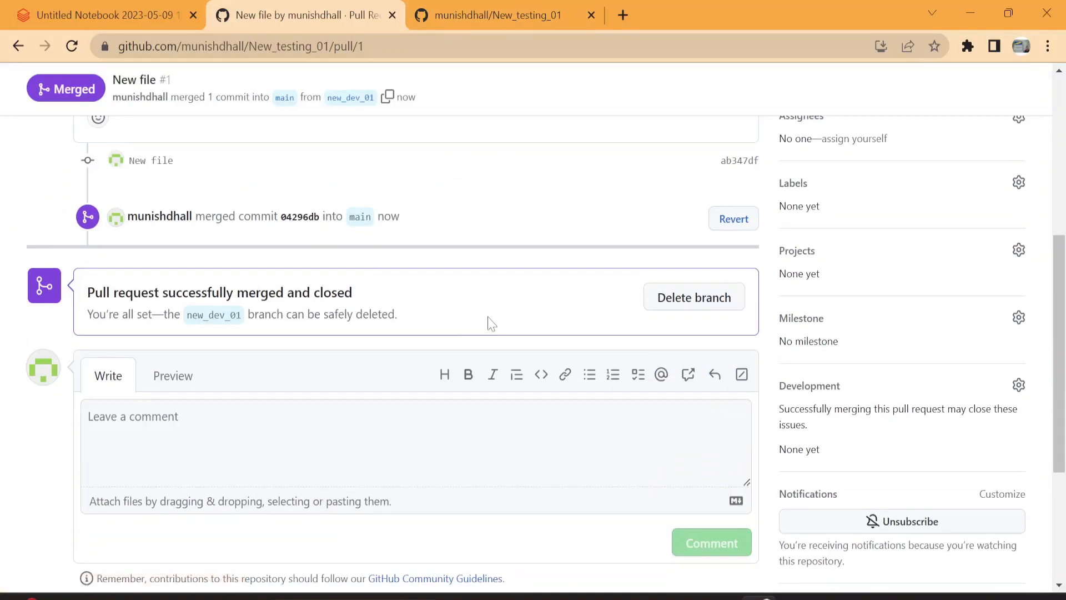
pyautogui.scroll(6, 490, 323)
pyautogui.scroll(-6, 490, 322)
pyautogui.scroll(6, 488, 321)
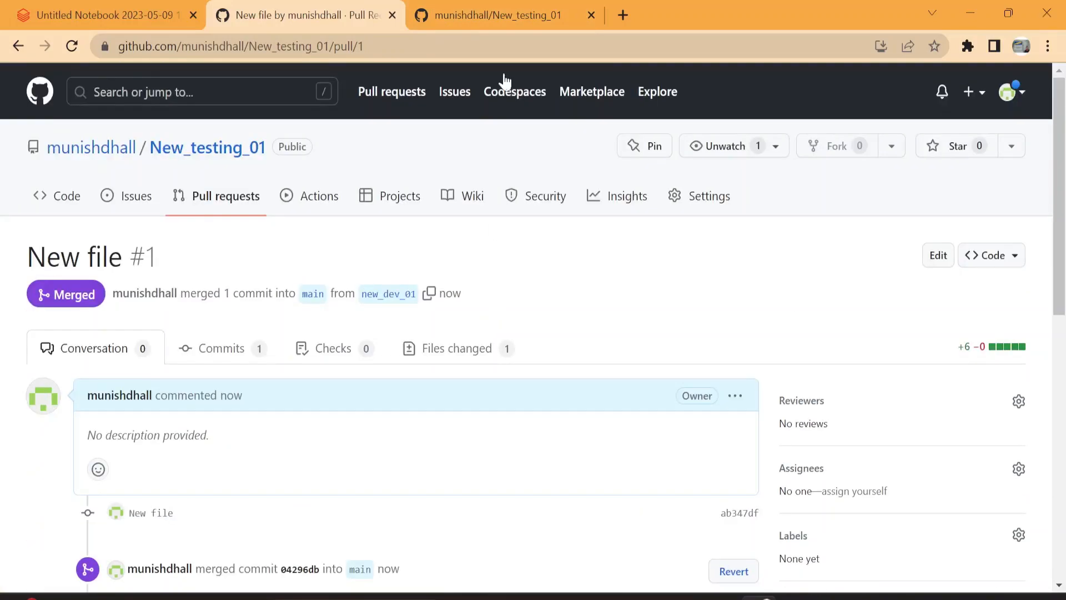
# Step: Reload the New_testing_01 repository page on GitHub and open folder_01 on the main branch to check for the notebook
pyautogui.click(494, 15)
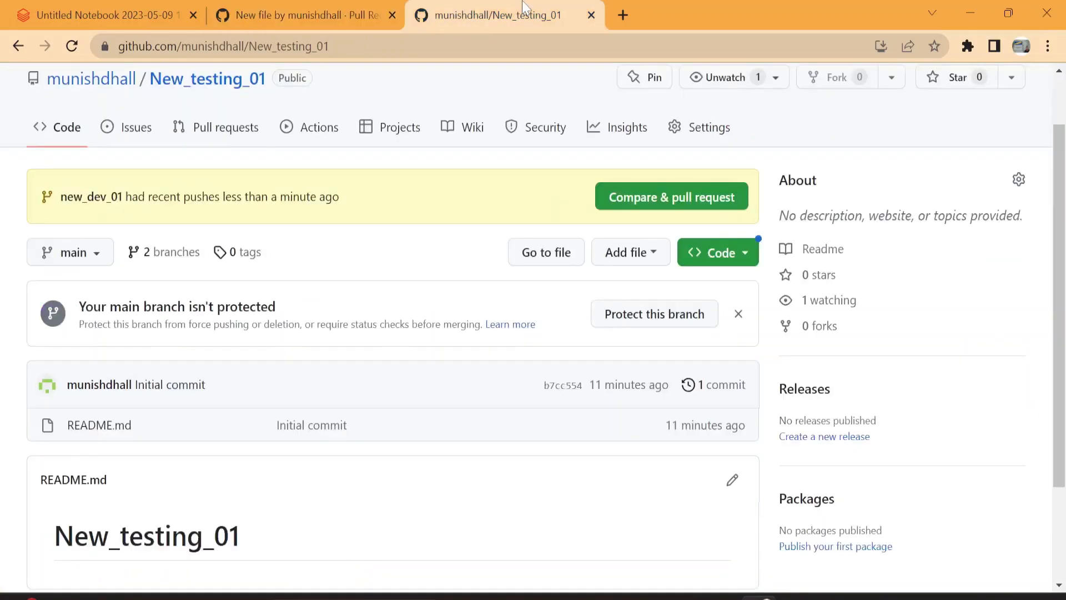
pyautogui.click(72, 46)
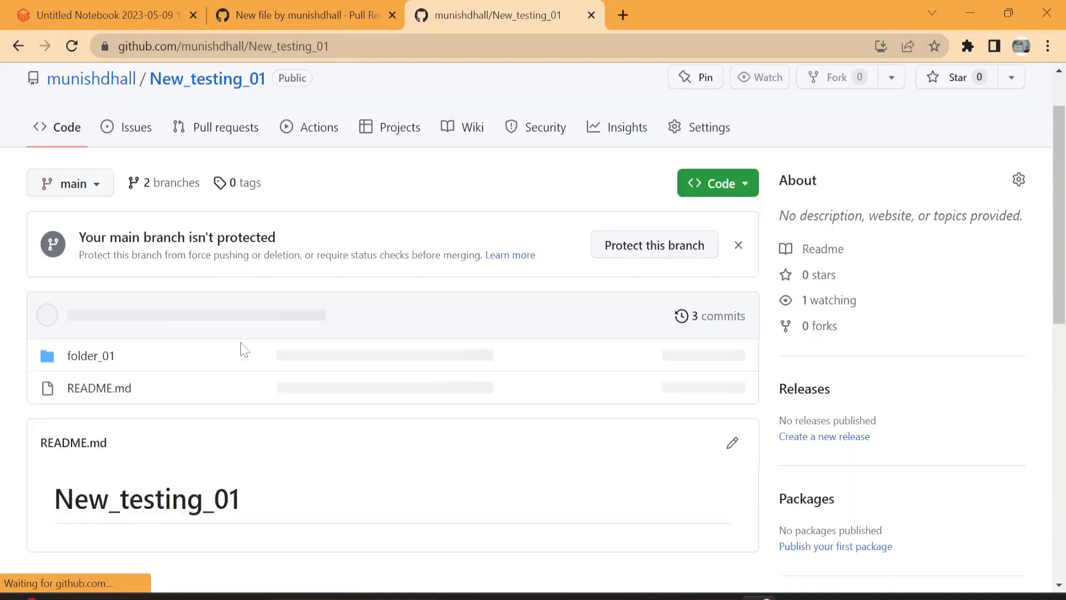
pyautogui.click(97, 356)
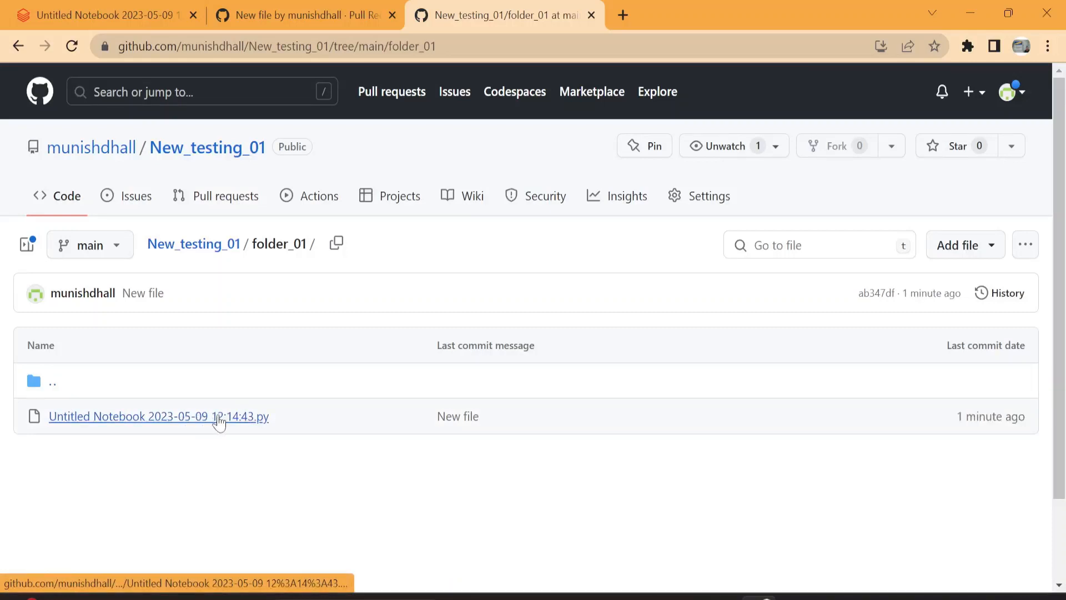
# Step: Return to Databricks, close the Git dialog, and reopen the notebook in New_testing_01's folder_01 through the Repos browser
pyautogui.click(111, 20)
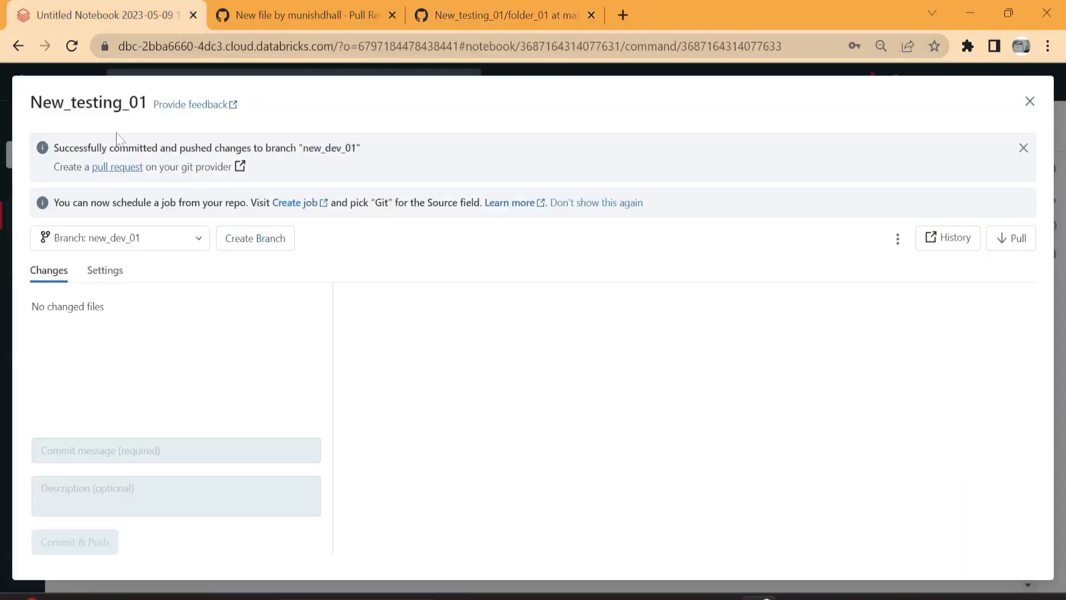
pyautogui.click(1030, 102)
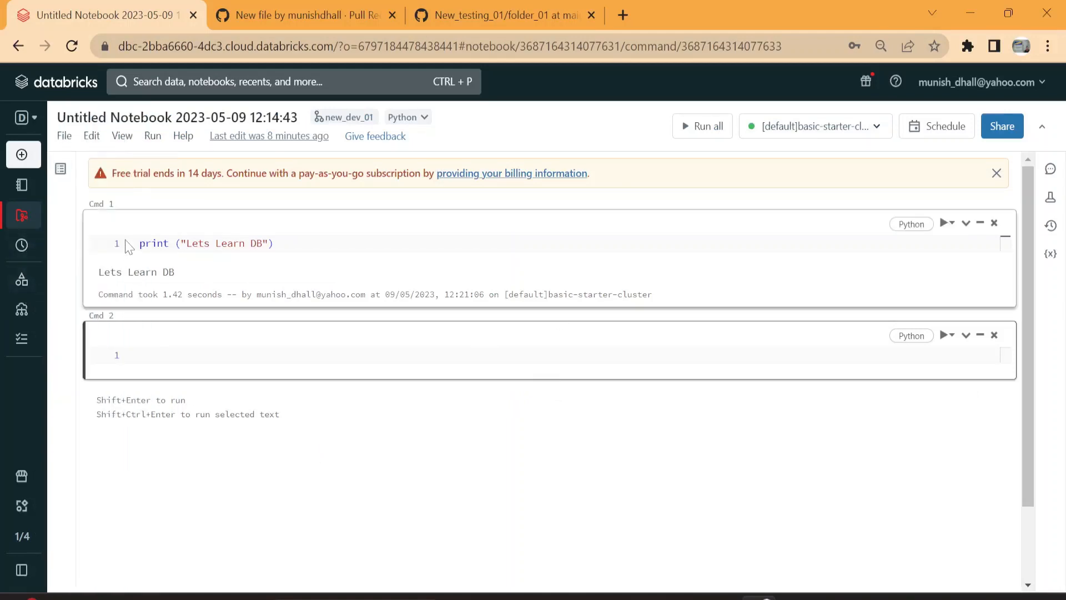
pyautogui.click(39, 221)
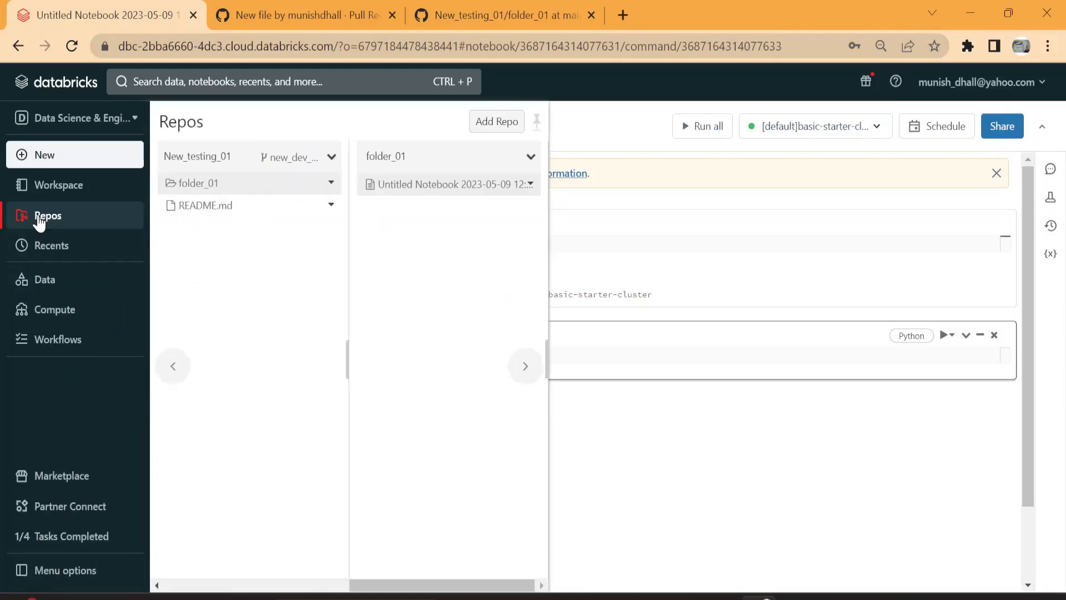
pyautogui.click(104, 228)
pyautogui.click(104, 228)
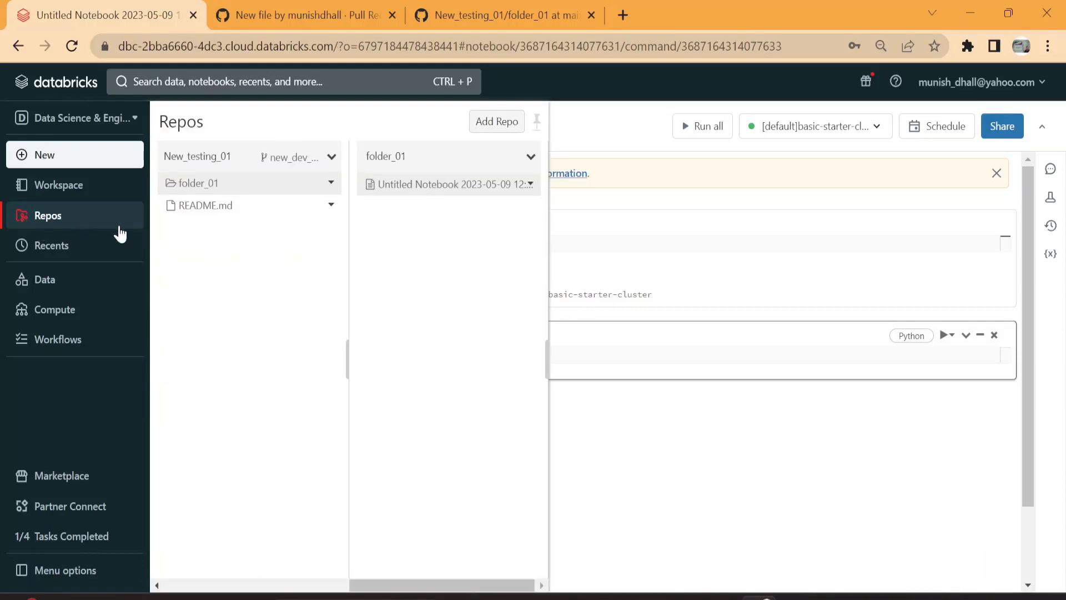
pyautogui.click(172, 365)
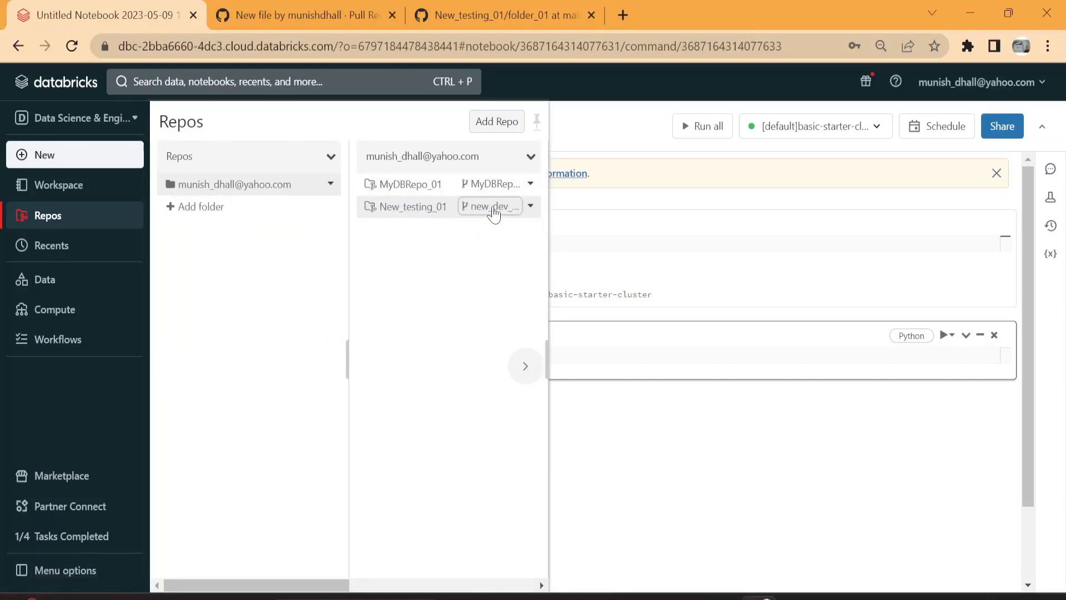
pyautogui.click(444, 215)
pyautogui.click(435, 189)
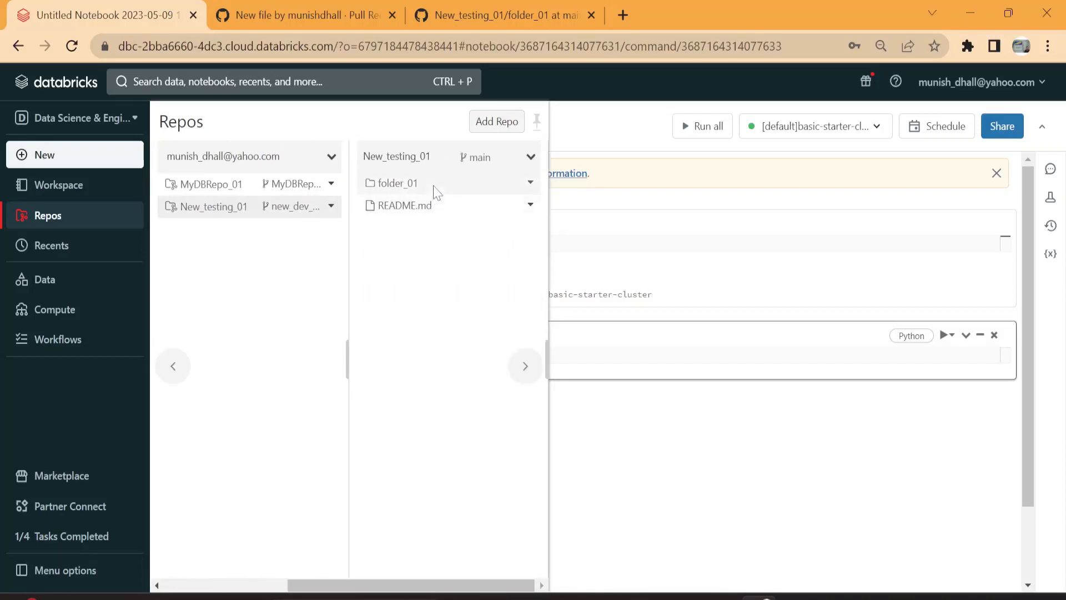
pyautogui.click(463, 192)
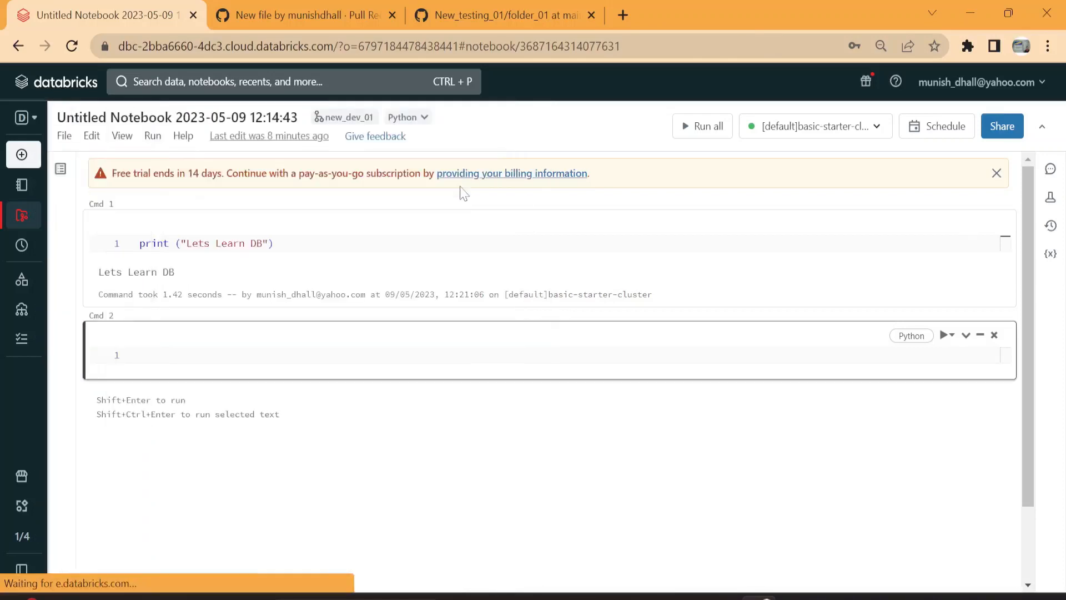
# Step: Check the notebook's Git dialog on new_dev_01 against GitHub's folder_01 on main, and close the dialog back in Databricks
pyautogui.click(349, 118)
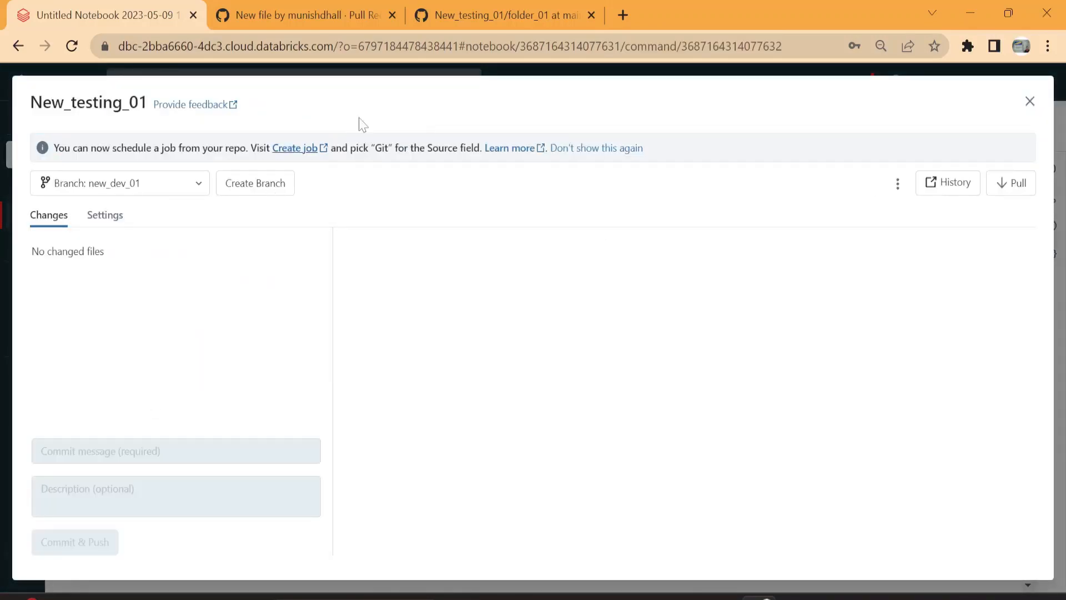
pyautogui.click(483, 15)
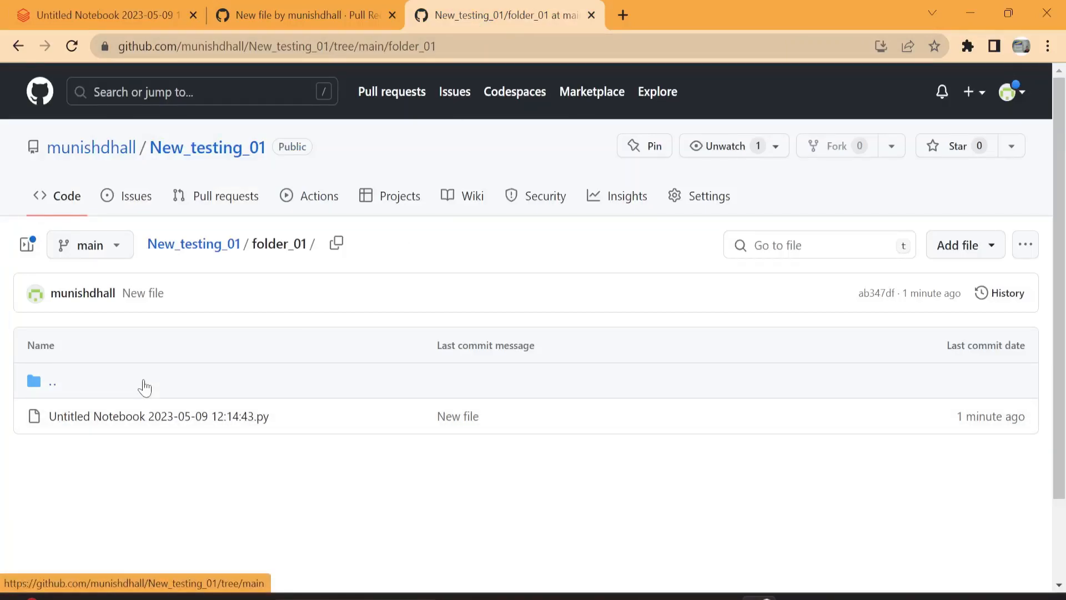
pyautogui.click(96, 16)
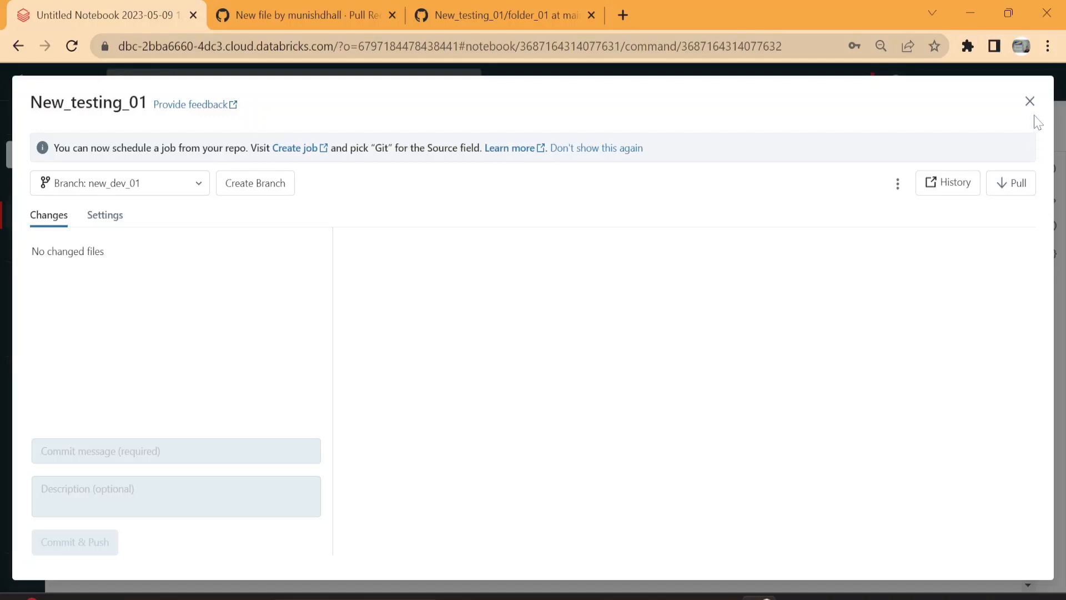
pyautogui.click(1030, 101)
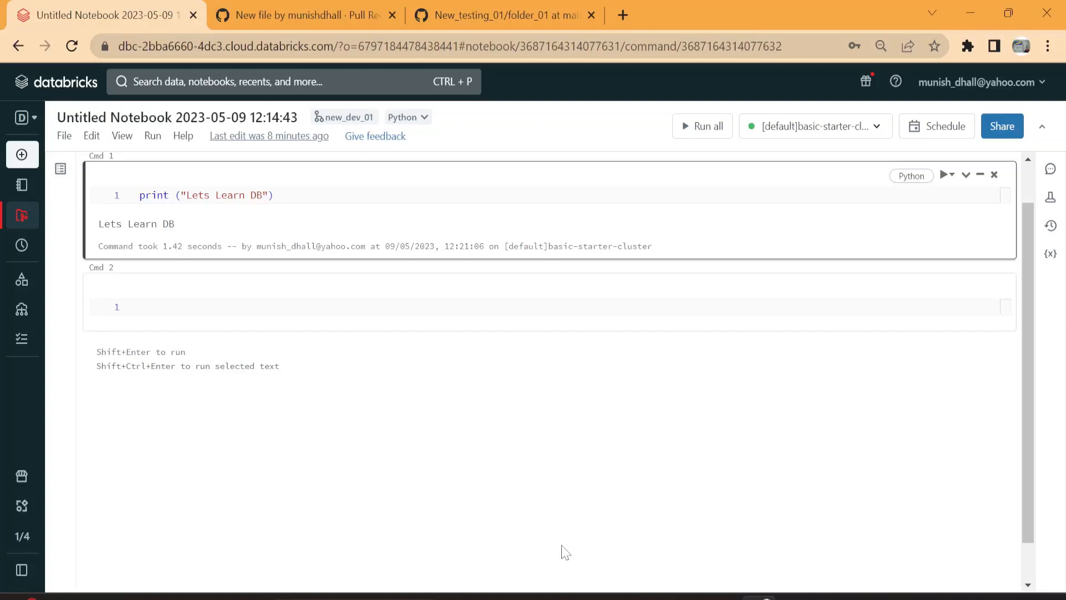
pyautogui.moveTo(48, 361)
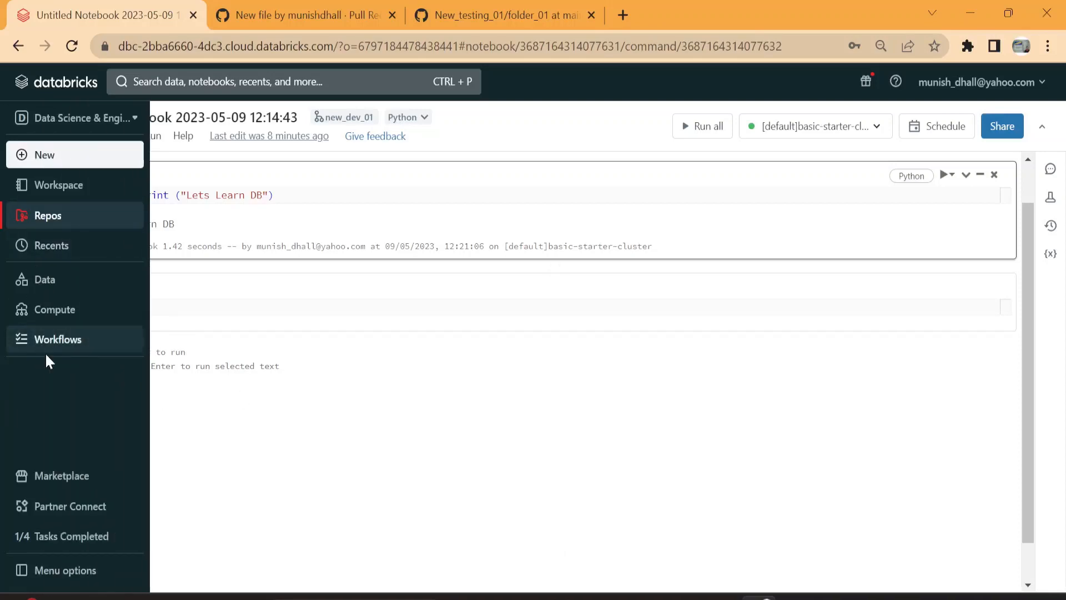